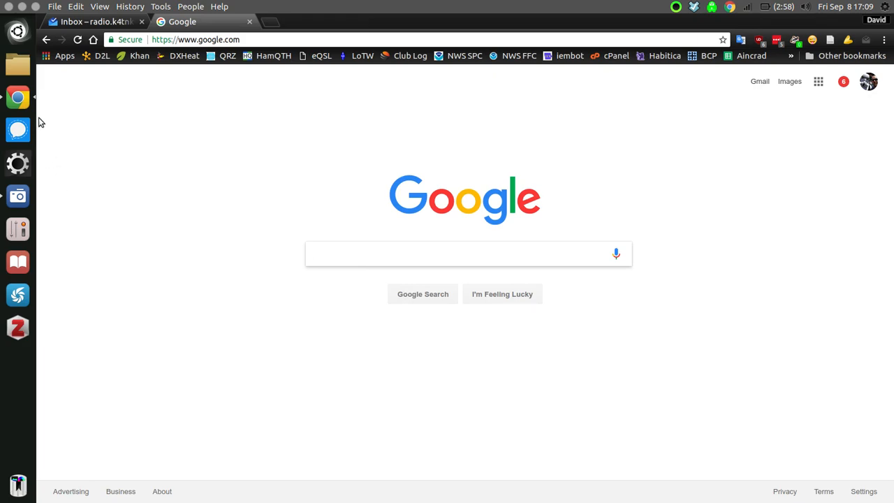
# Search Google for 'upson county ga' and open the official Upson County Government website
pyautogui.click(23, 102)
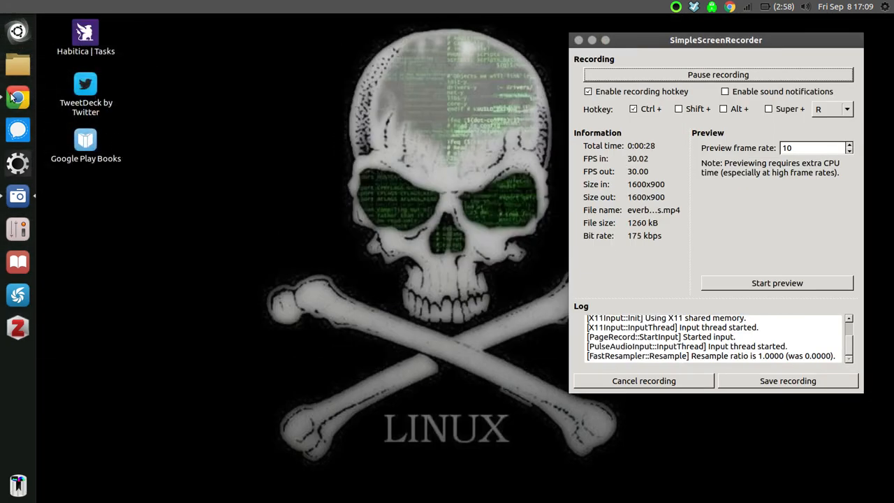
pyautogui.click(18, 99)
pyautogui.click(335, 252)
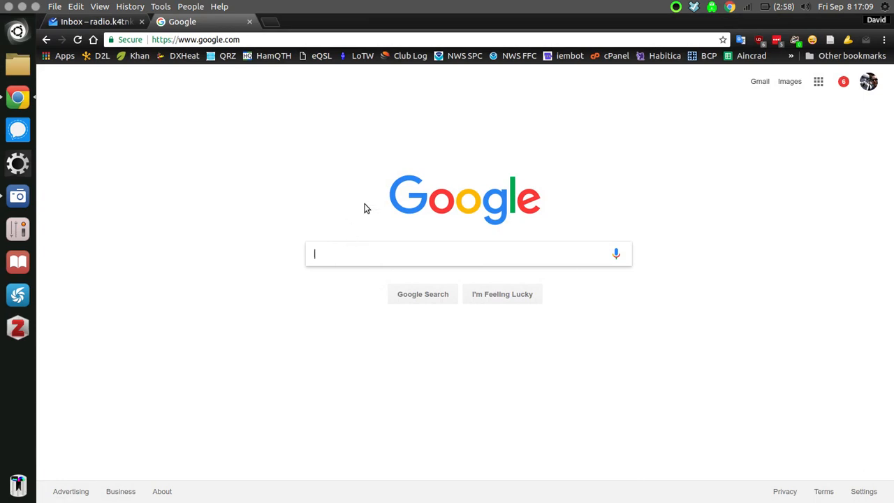
pyautogui.click(410, 253)
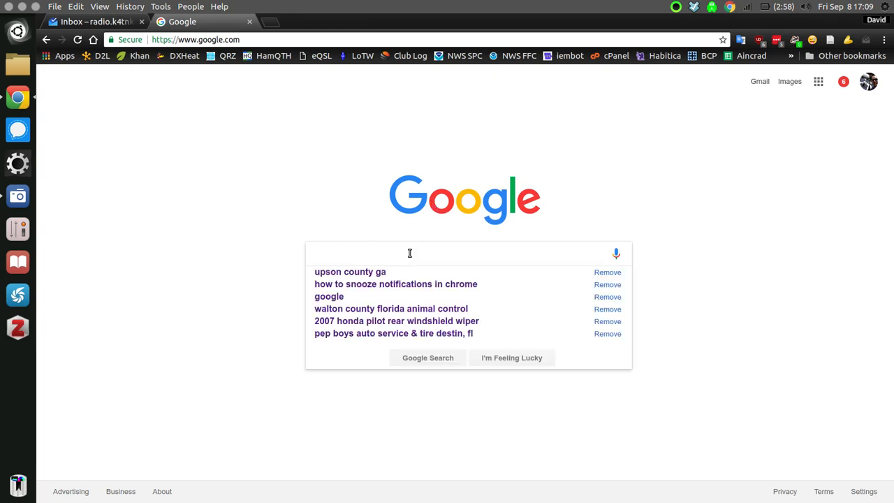
pyautogui.write('upson county ')
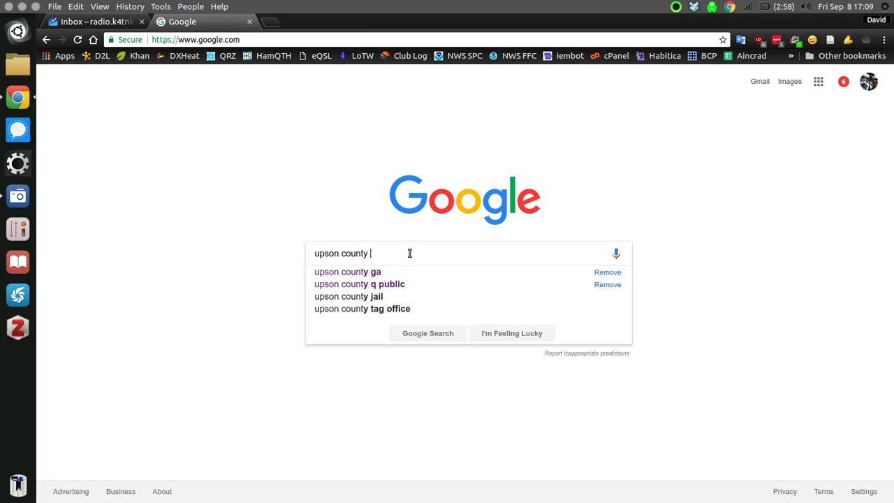
pyautogui.write('ga')
pyautogui.press('Return')
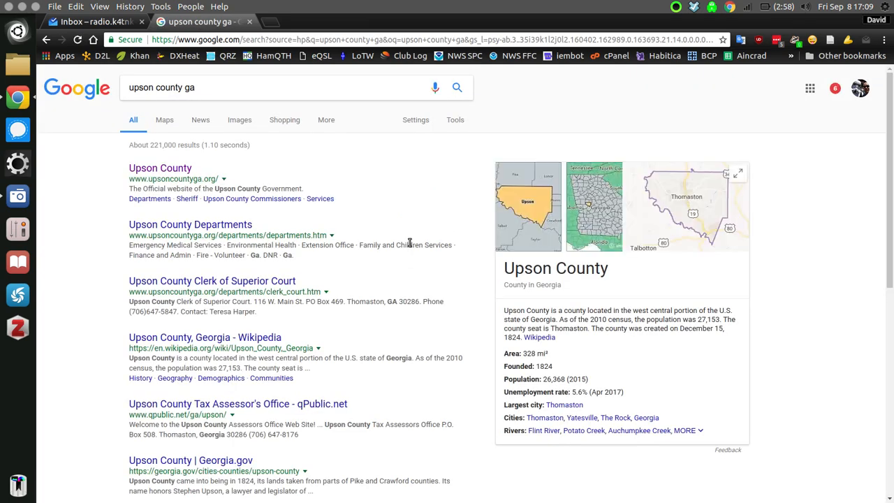
pyautogui.click(180, 170)
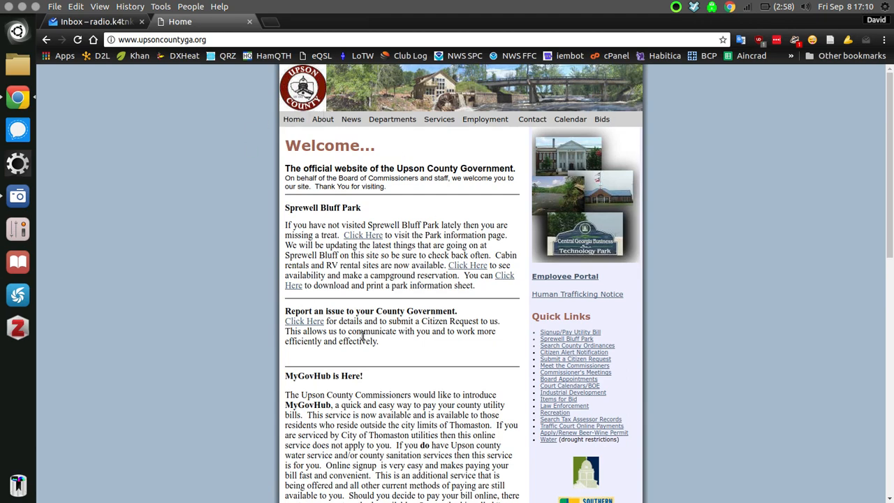
# Scroll to Quick Links and open the Citizen Alert Notification page
pyautogui.scroll(-3, 638, 222)
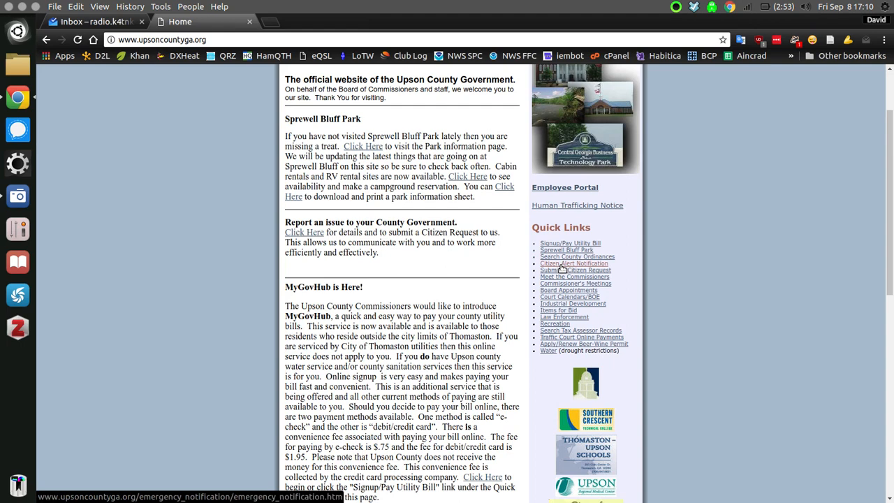
pyautogui.click(561, 264)
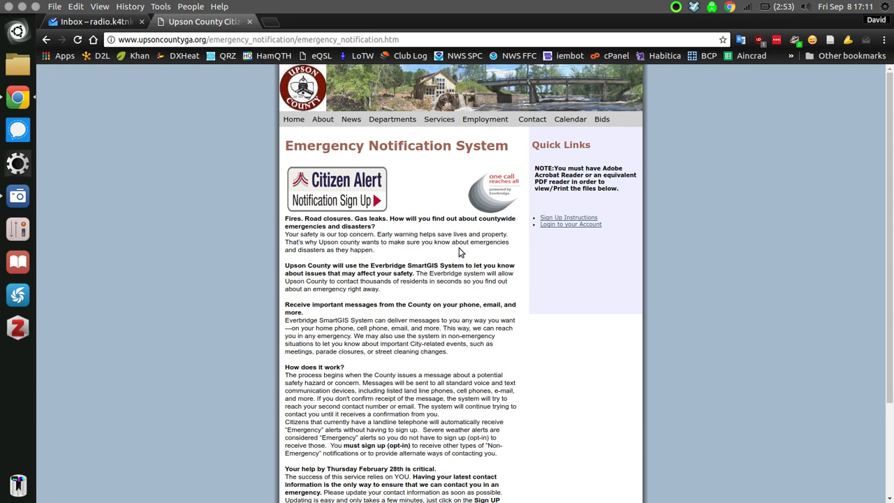
# Open the Upson Alerts sign-up form and clear the autofilled username
pyautogui.click(335, 191)
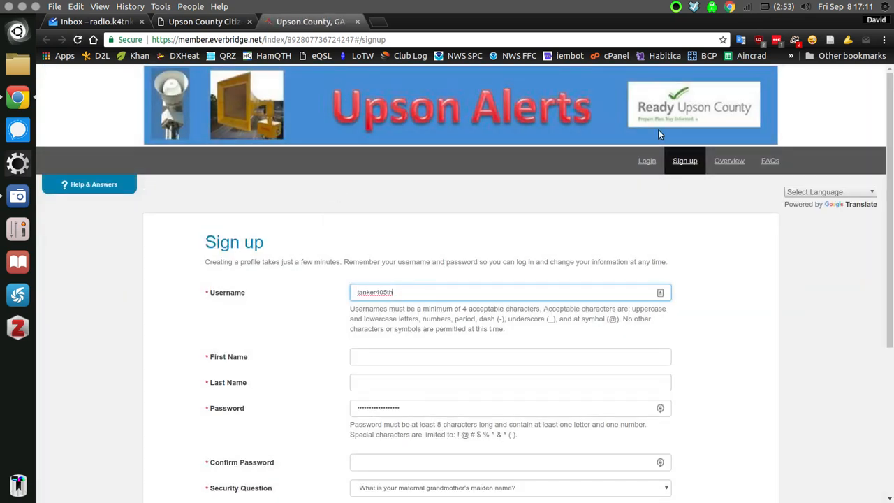
pyautogui.moveTo(453, 294); pyautogui.dragTo(312, 298)
pyautogui.press('BackSpace')
# Clear the autofilled password and return to the empty Username field
pyautogui.click(433, 407)
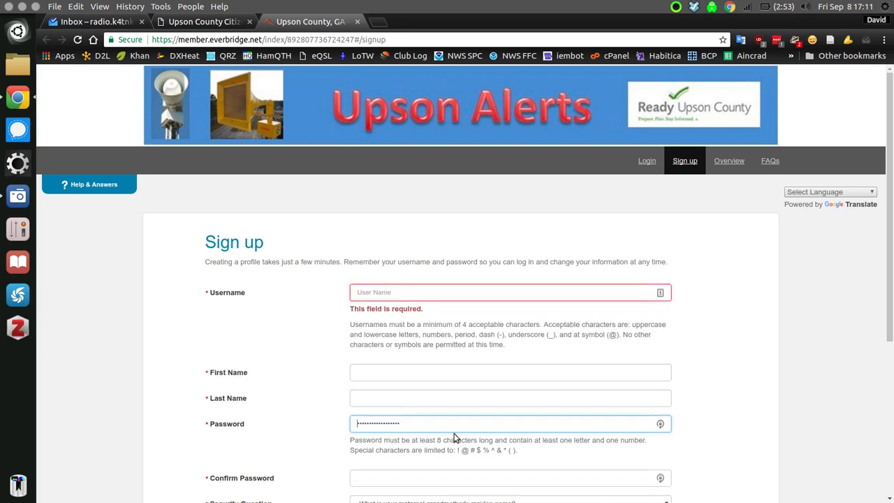
pyautogui.doubleClick(401, 421)
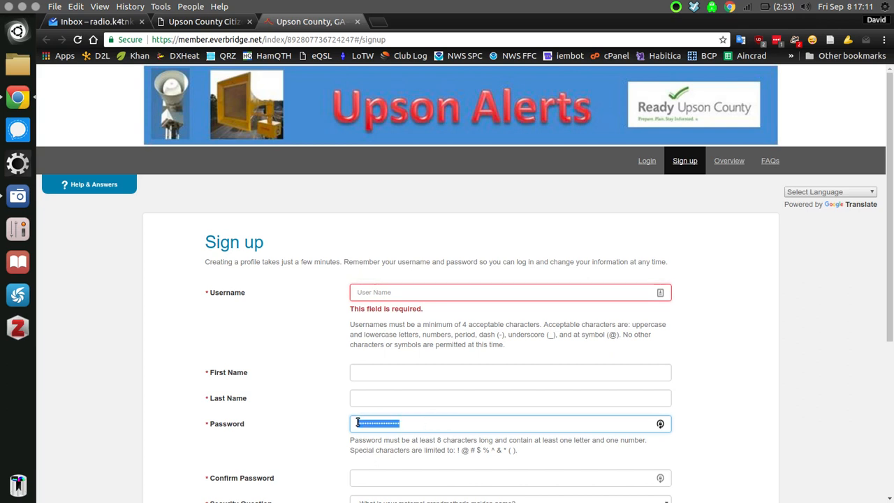
pyautogui.press('BackSpace')
pyautogui.click(331, 311)
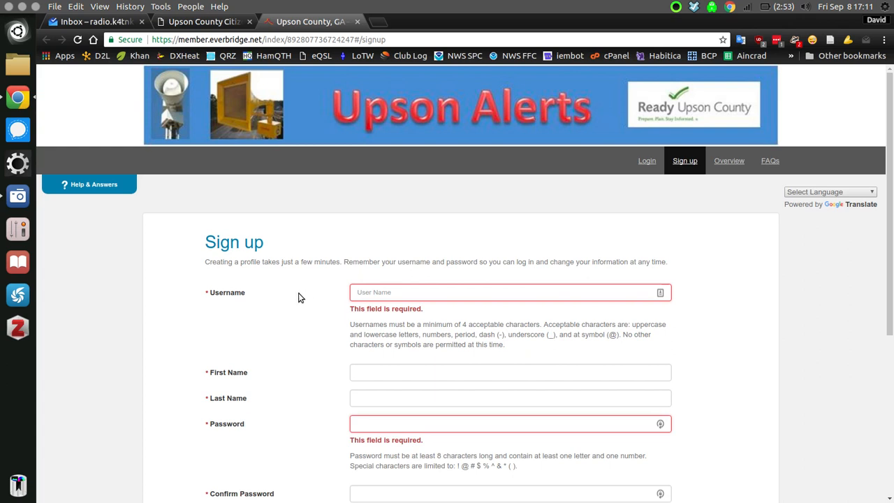
pyautogui.click(389, 294)
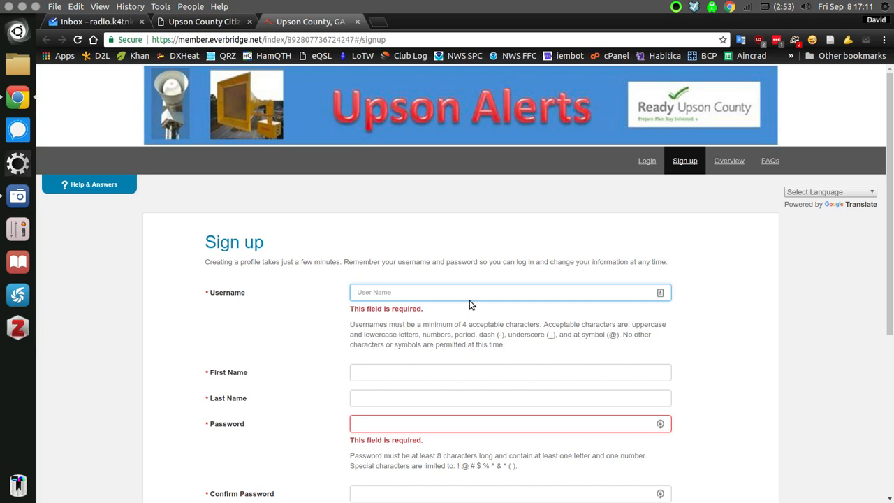
# Enter the chosen username plus the account holder's first and last name
pyautogui.write('k4tnk')
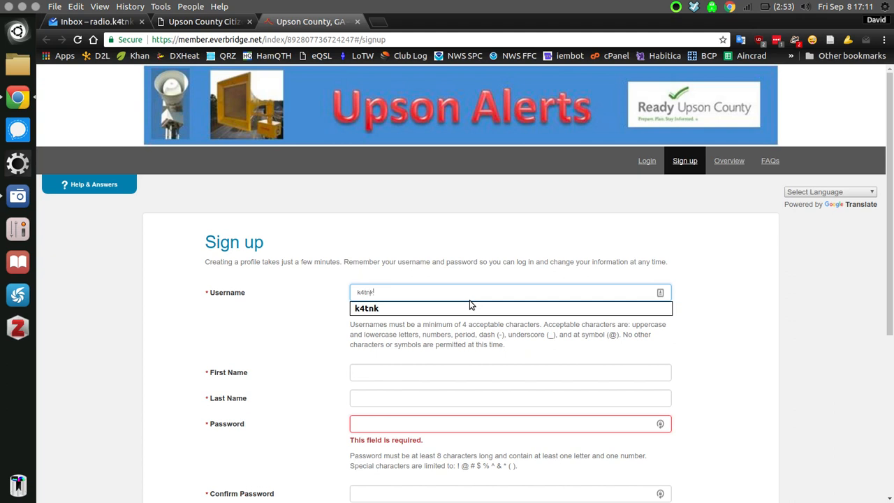
pyautogui.press('Tab')
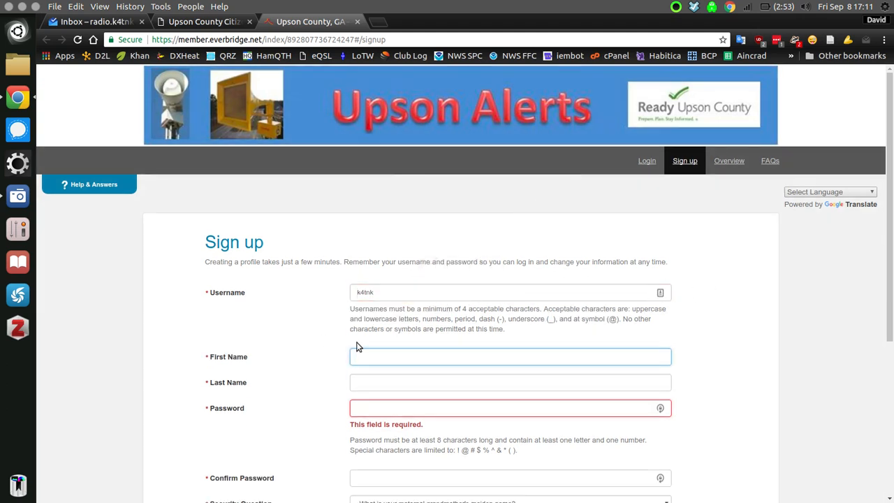
pyautogui.press('Tab')
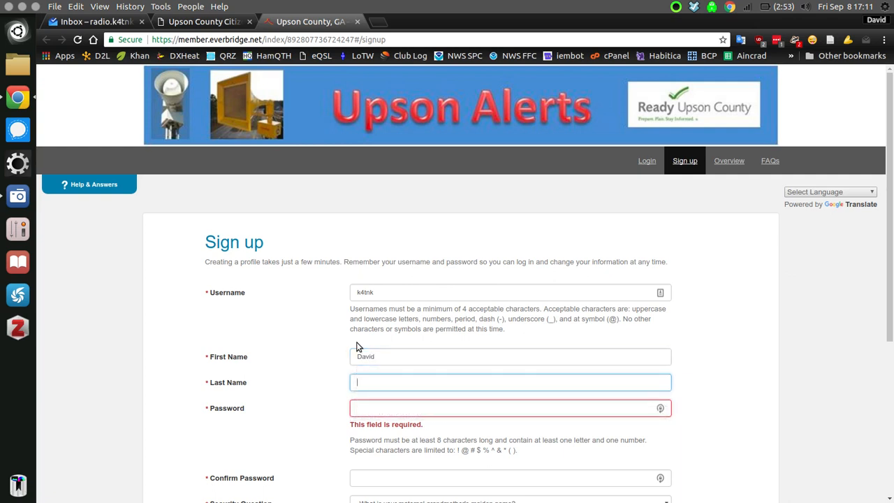
# Enter the account password and repeat it in Confirm Password
pyautogui.press('Tab')
pyautogui.write('*********')
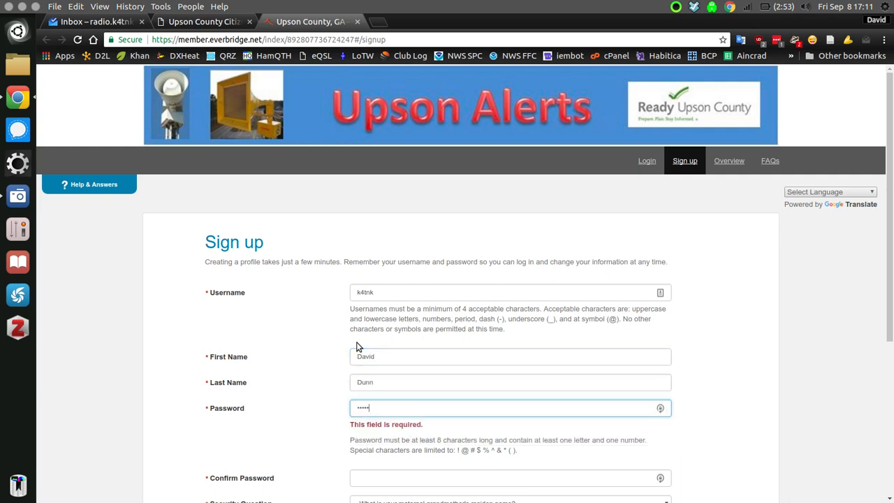
pyautogui.write('*')
pyautogui.press('Tab')
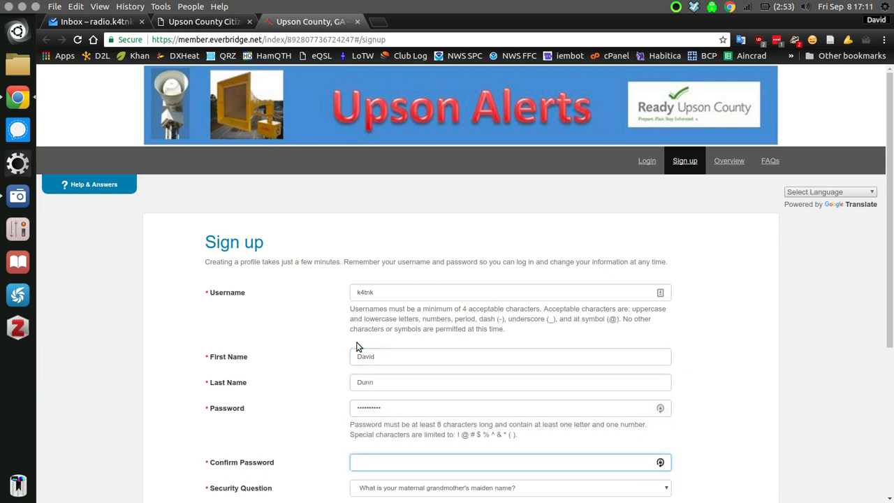
pyautogui.scroll(-2, 319, 379)
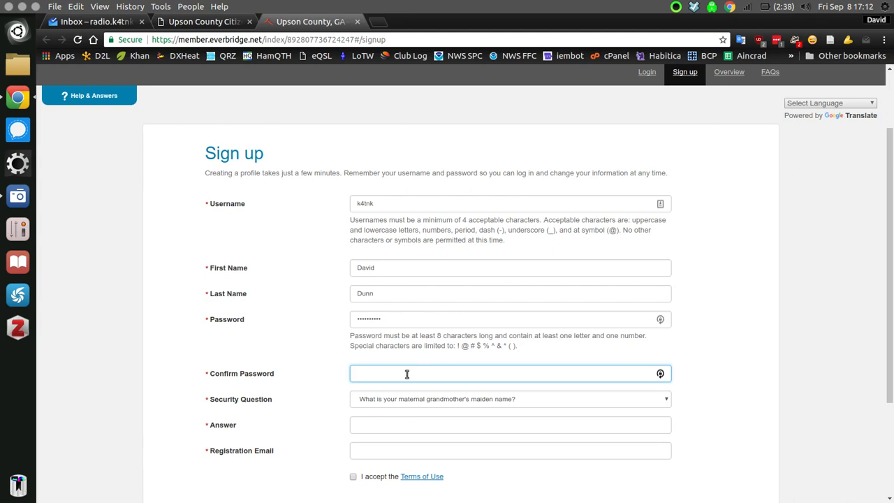
pyautogui.write('••••••••••')
pyautogui.click(319, 413)
pyautogui.scroll(-2, 319, 413)
# Choose the 'Where was your first job?' security question and enter its secret answer
pyautogui.click(422, 310)
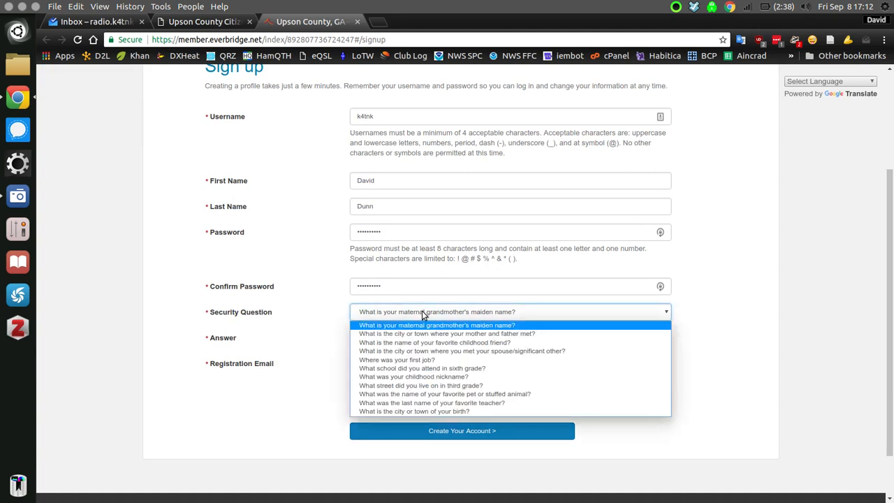
pyautogui.click(416, 359)
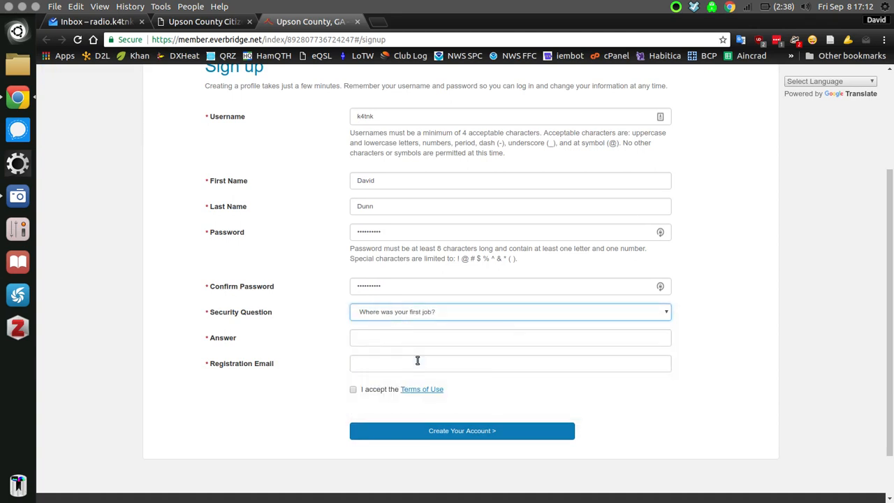
pyautogui.click(406, 342)
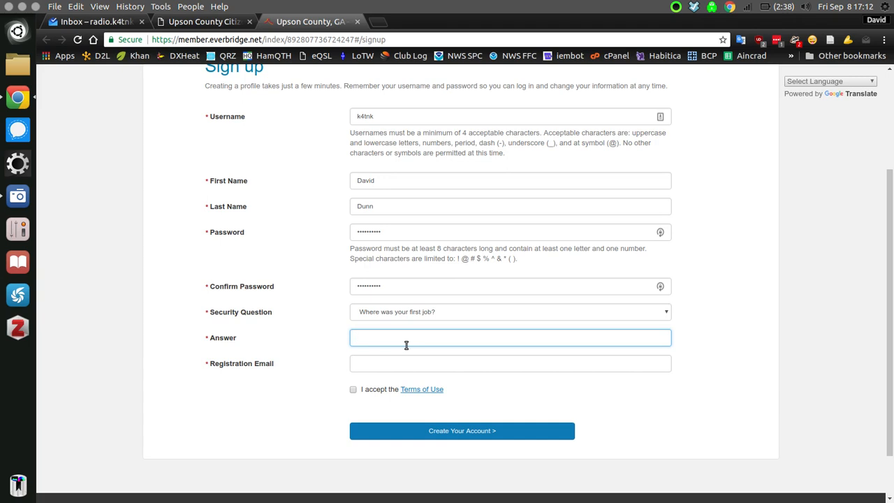
pyautogui.press('Tab')
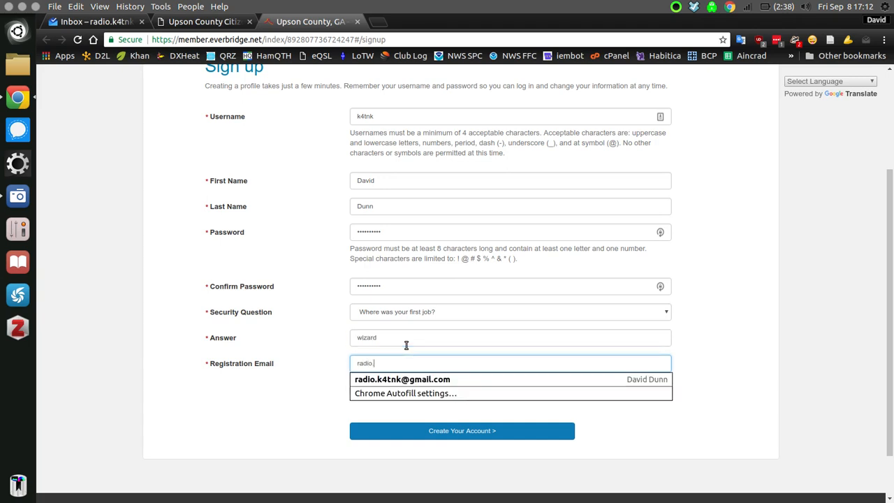
# Enter the registration e-mail address, accept the Terms of Use, and create the account
pyautogui.click(343, 358)
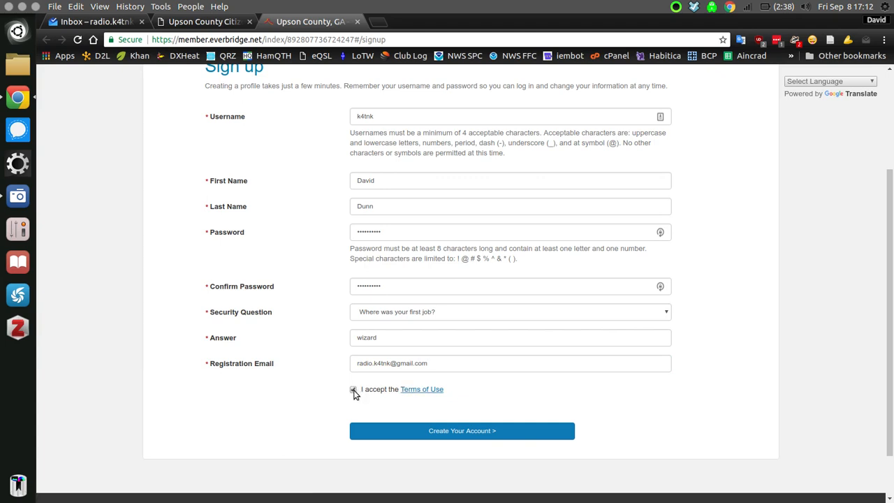
pyautogui.click(353, 391)
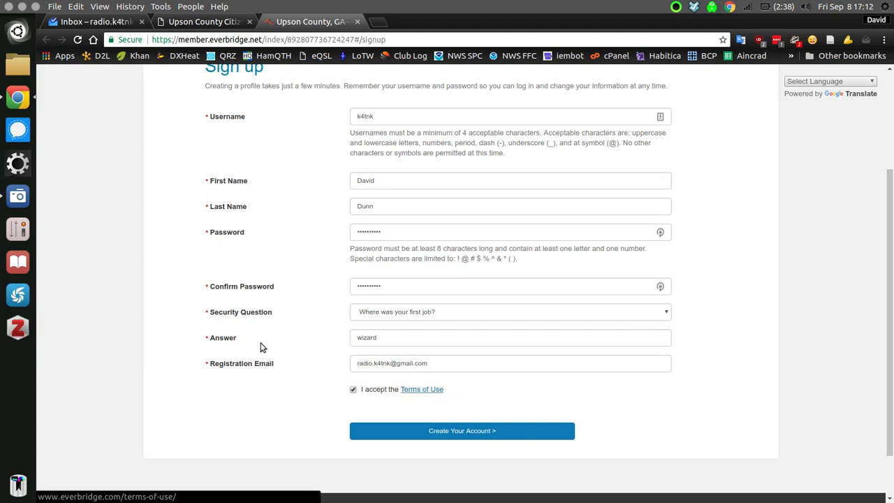
pyautogui.click(399, 440)
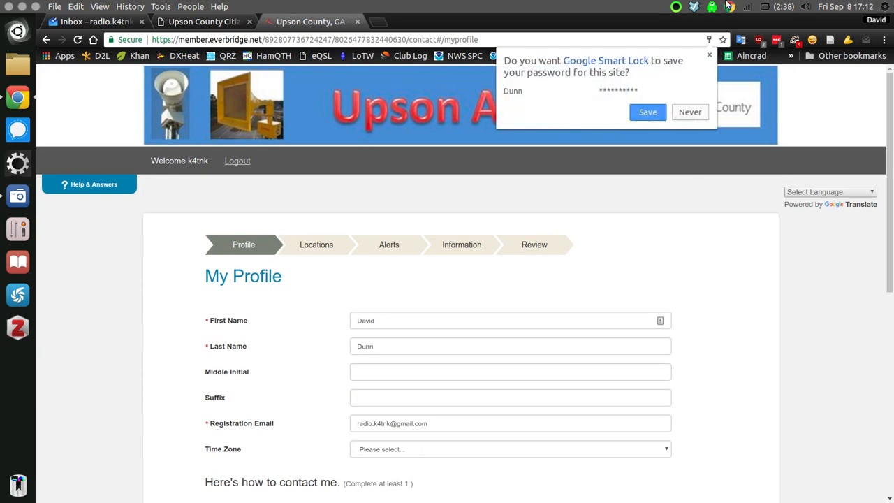
# Decline saving the password and scroll down the My Profile page
pyautogui.click(709, 55)
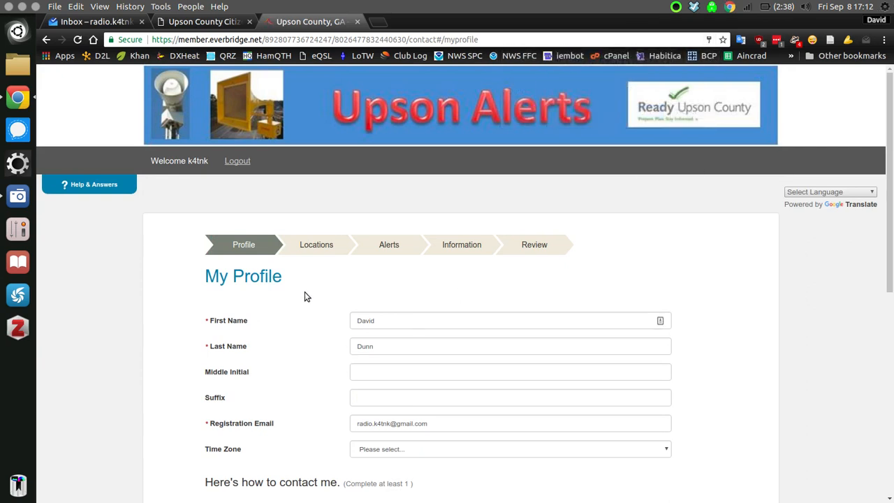
pyautogui.scroll(-2, 304, 297)
pyautogui.scroll(-1, 295, 314)
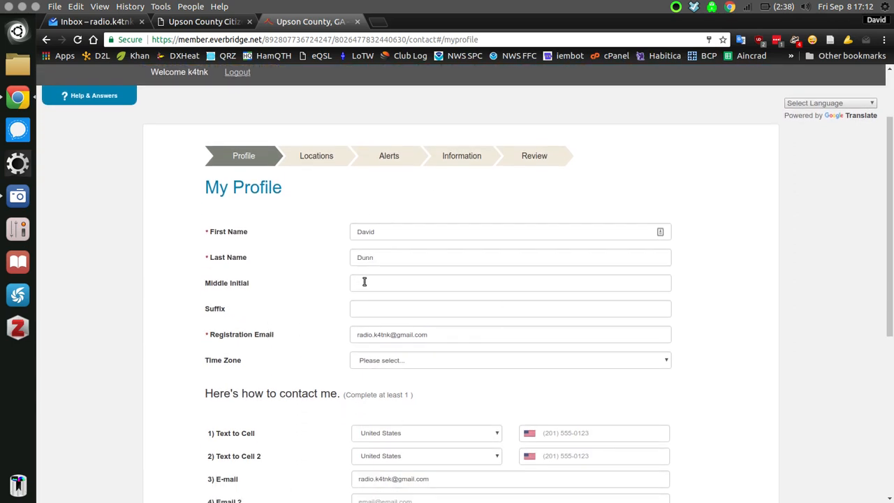
pyautogui.scroll(-2, 240, 315)
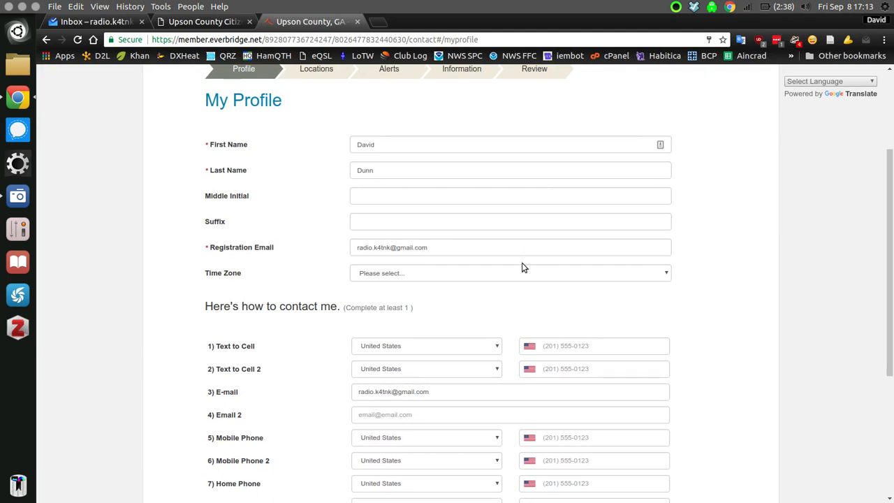
# Set the time zone to (GMT -5:00) Eastern Standard Time (America/Cayman)
pyautogui.click(492, 271)
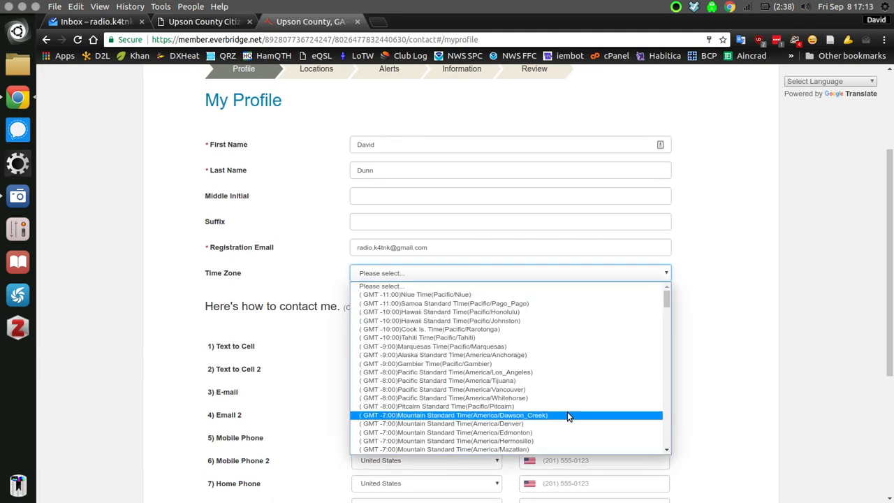
pyautogui.scroll(-2, 545, 391)
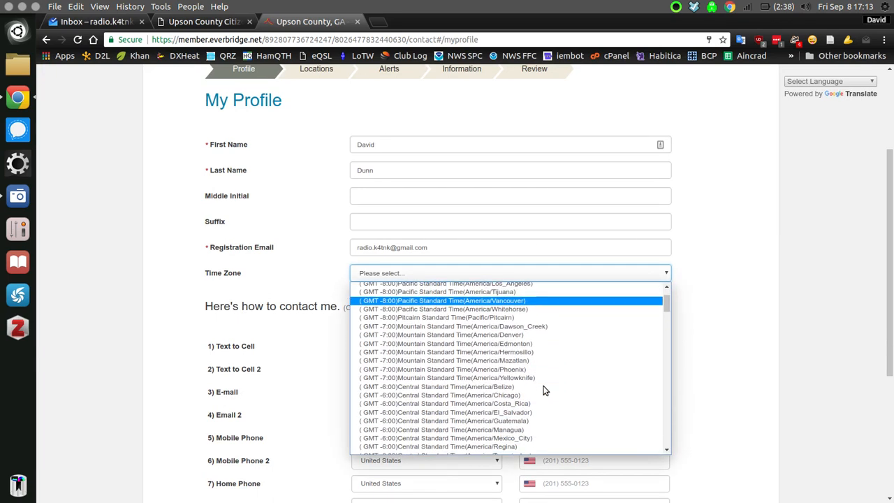
pyautogui.scroll(-2, 545, 391)
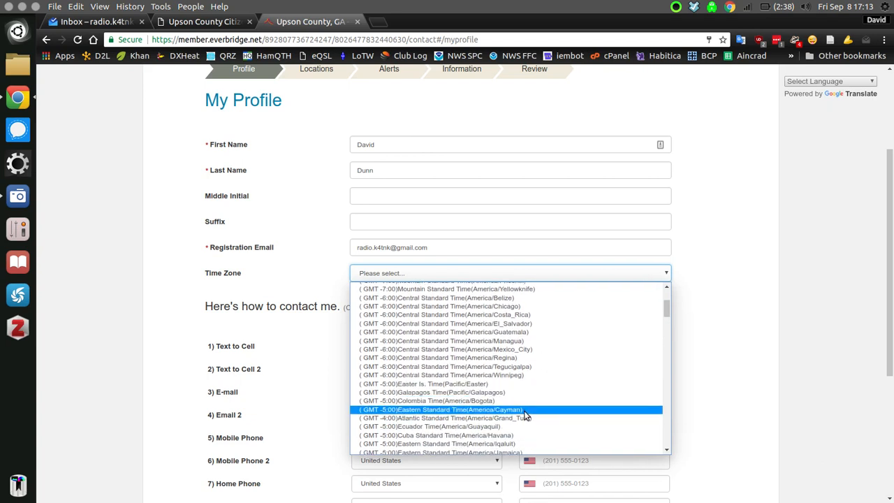
pyautogui.click(525, 409)
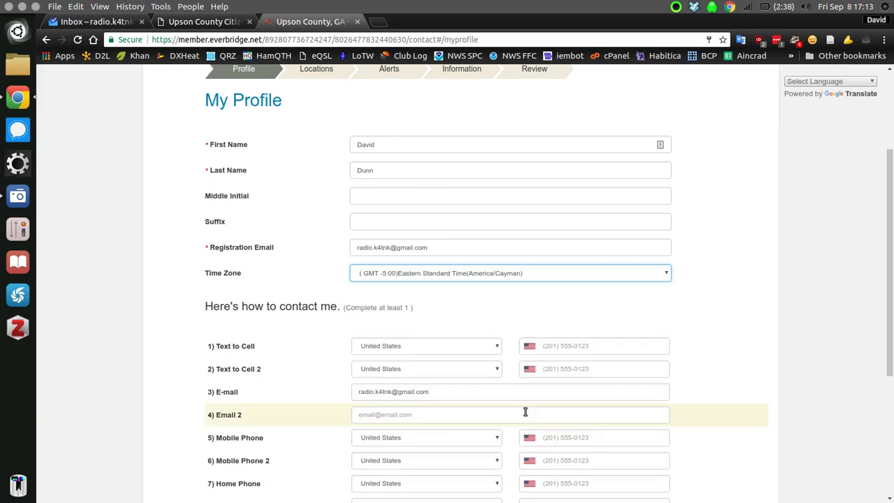
pyautogui.click(323, 270)
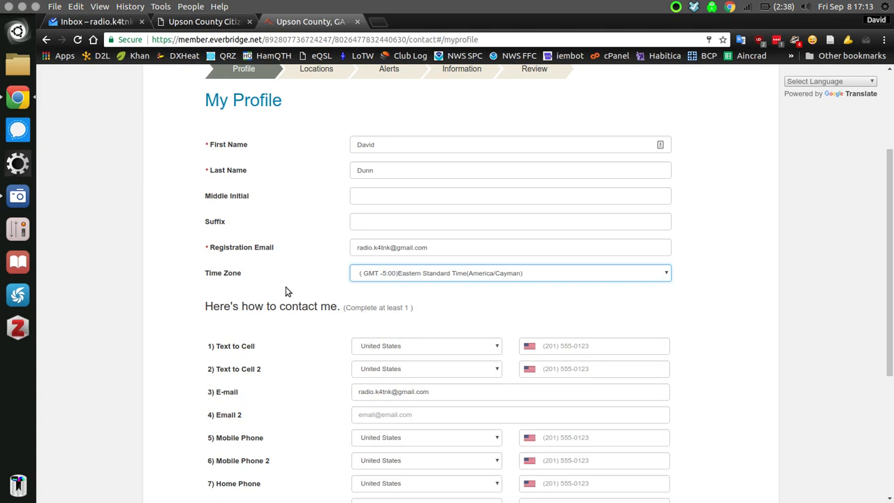
pyautogui.scroll(-1, 286, 292)
pyautogui.scroll(5, 285, 291)
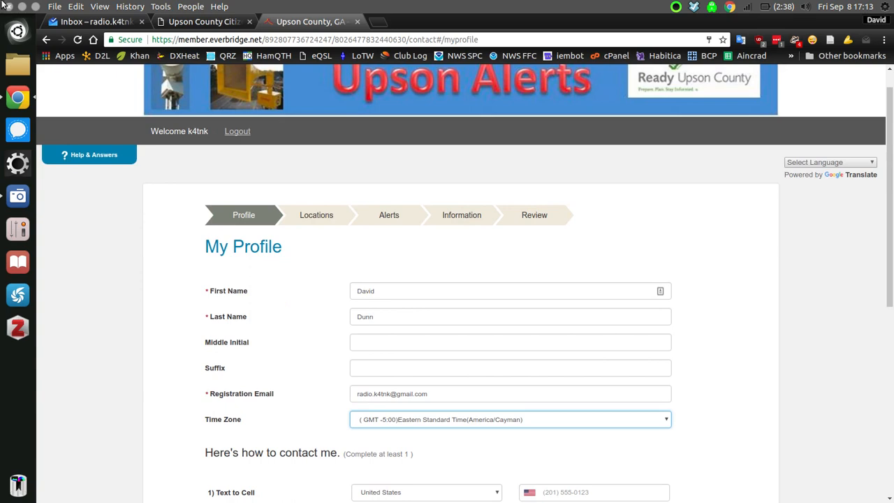
pyautogui.click(79, 24)
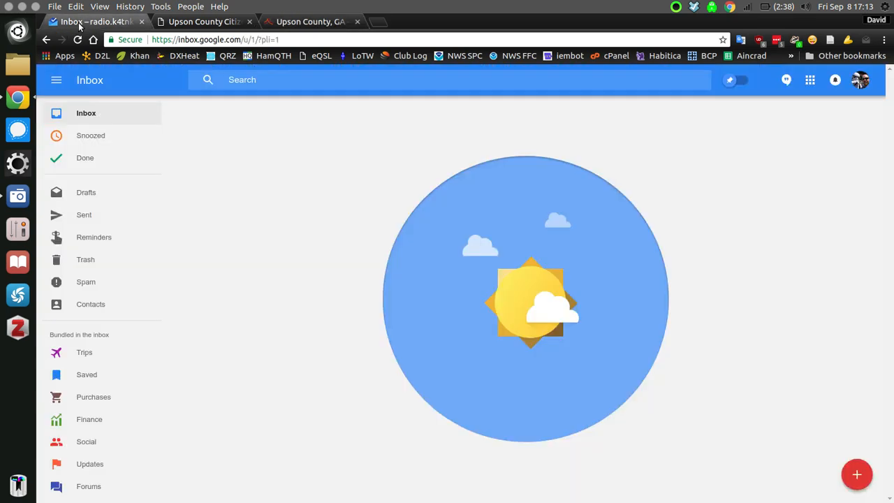
pyautogui.click(216, 21)
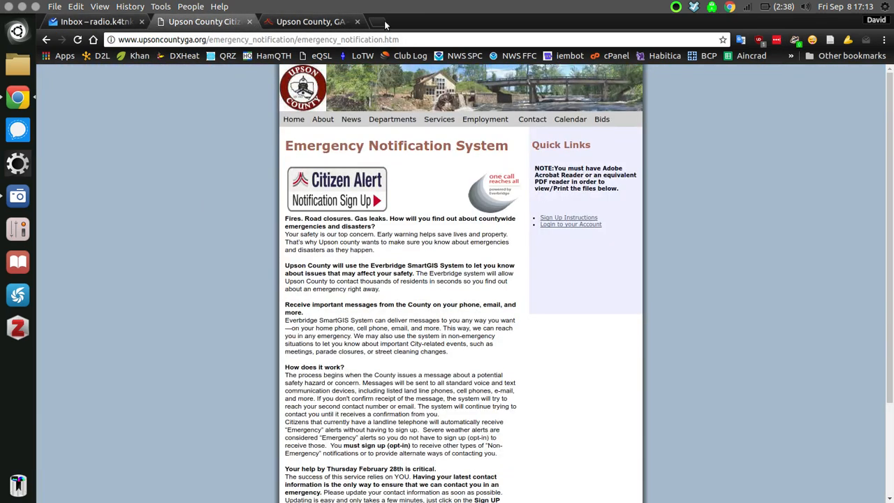
pyautogui.click(313, 21)
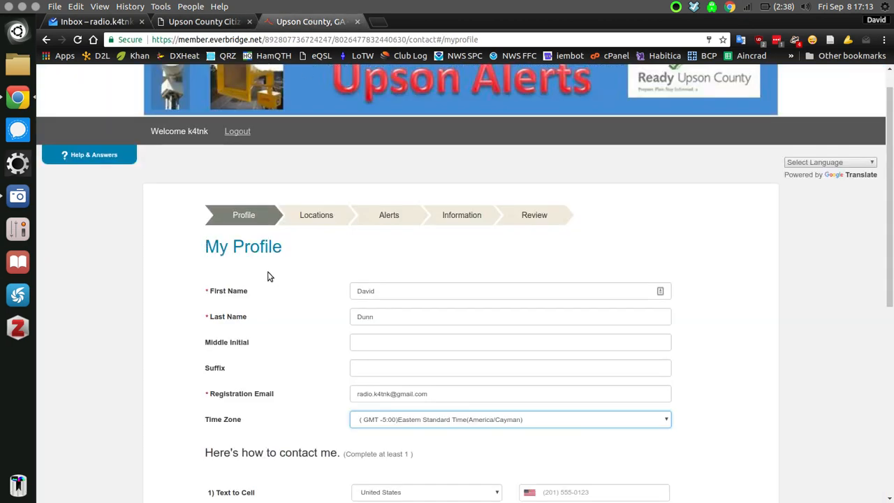
pyautogui.scroll(-3, 268, 277)
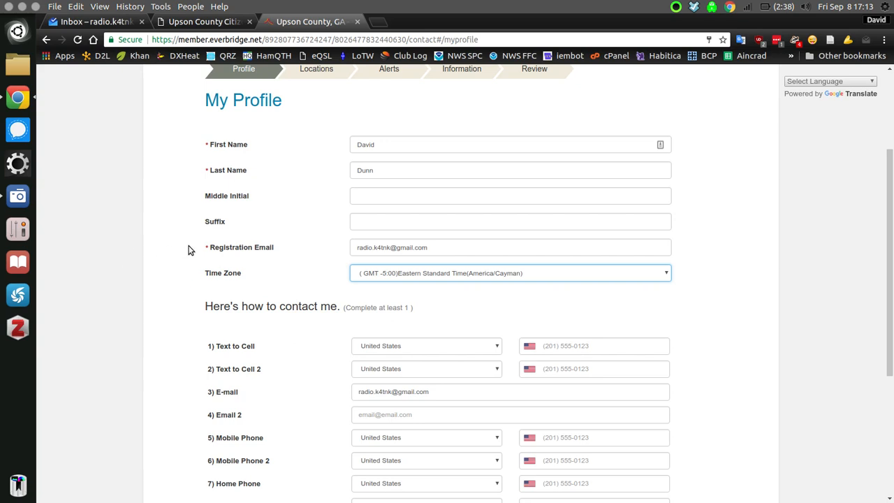
pyautogui.scroll(-3, 188, 250)
pyautogui.scroll(2, 188, 250)
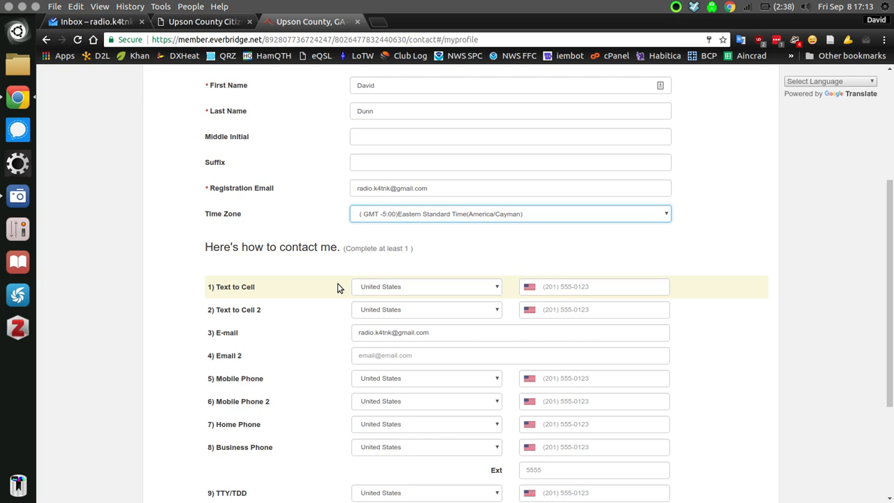
pyautogui.scroll(-1, 337, 286)
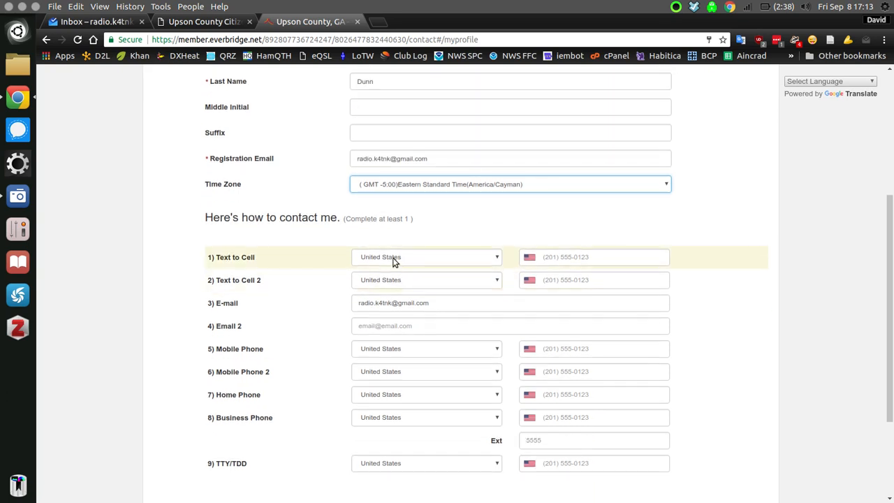
# Skip the Text to Cell phone field and scroll through the profile's contact methods
pyautogui.click(550, 259)
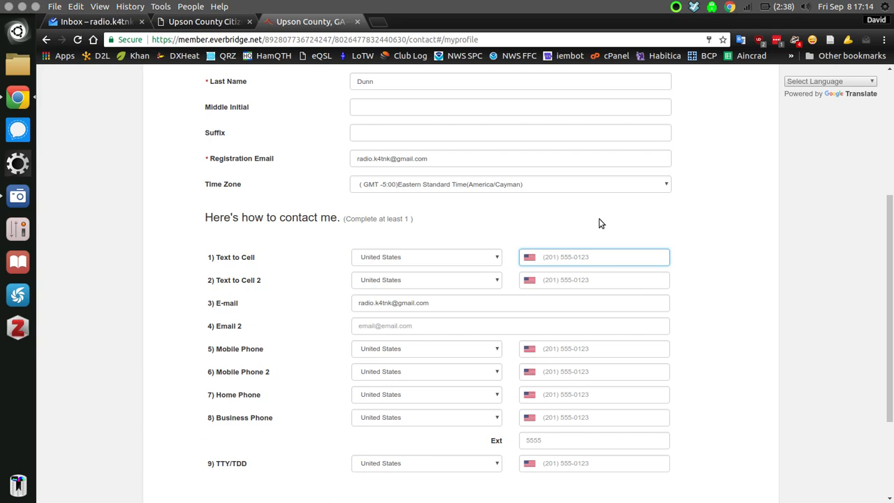
pyautogui.click(739, 231)
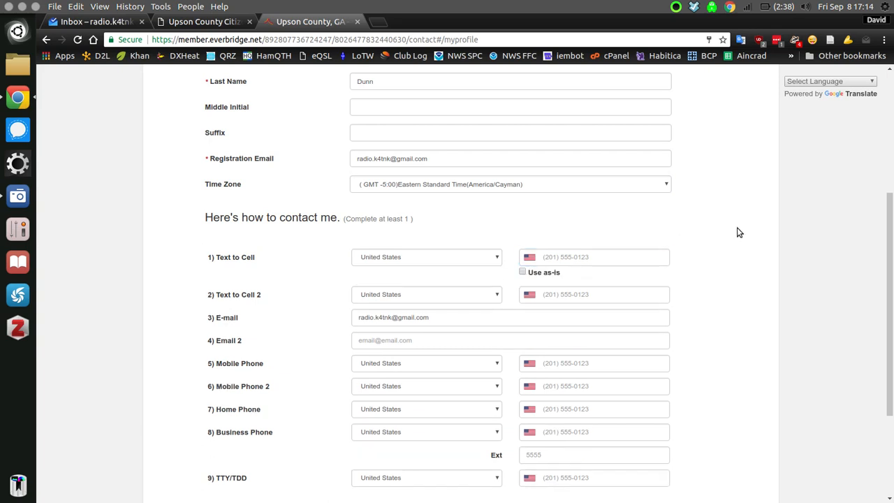
pyautogui.scroll(-2, 737, 231)
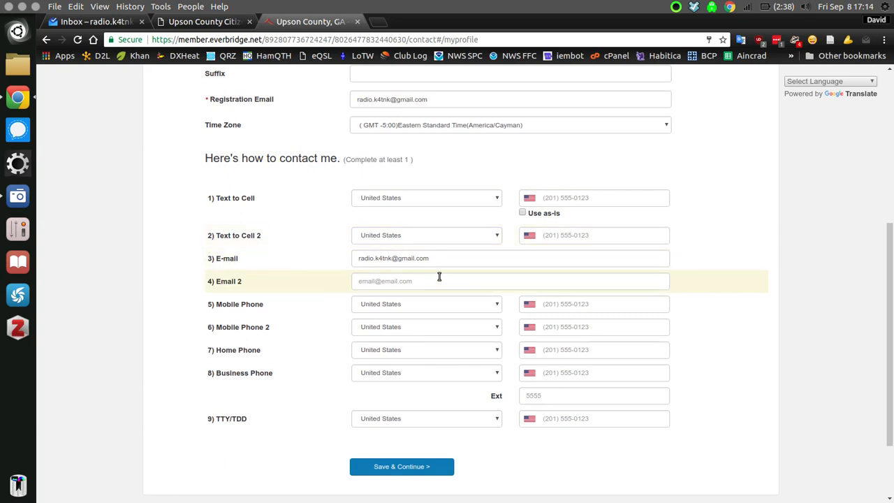
pyautogui.scroll(-2, 206, 277)
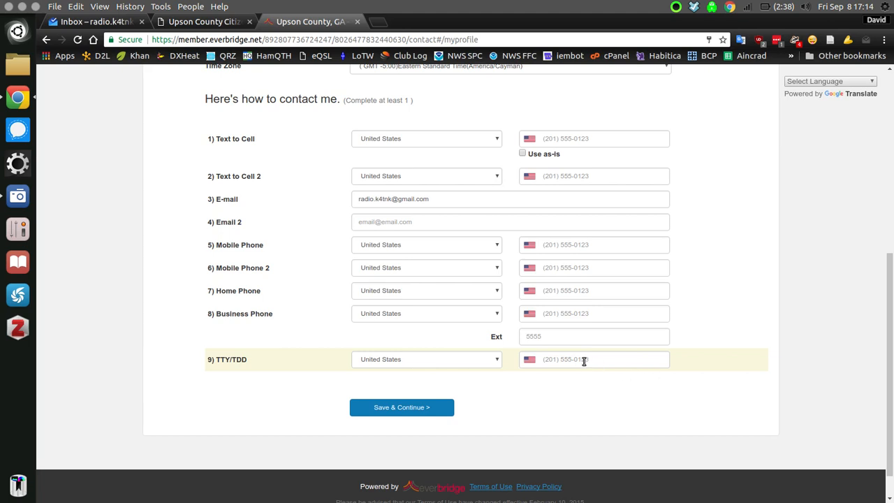
pyautogui.scroll(5, 529, 403)
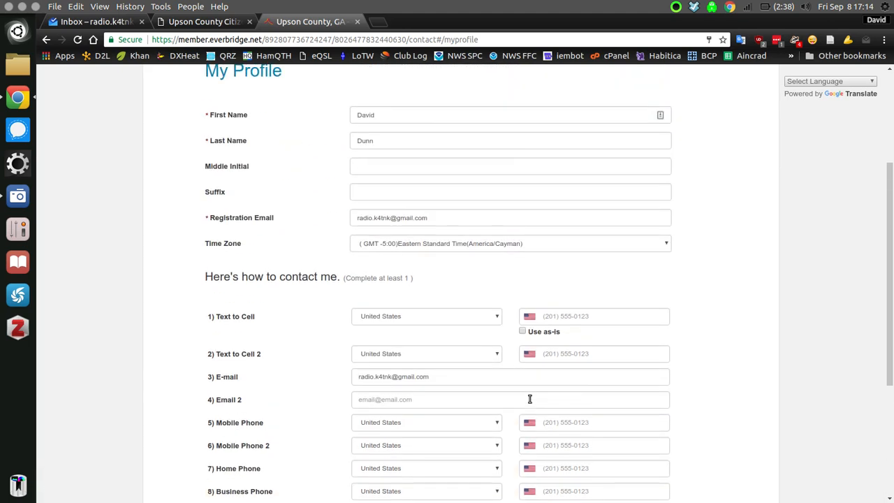
pyautogui.scroll(-6, 779, 313)
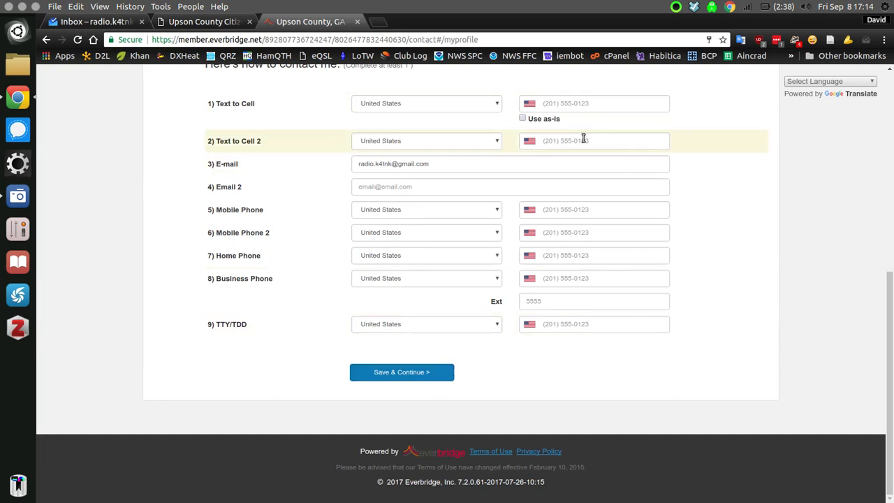
# Save the profile and name the new location 'EMA Headquarters'
pyautogui.click(423, 376)
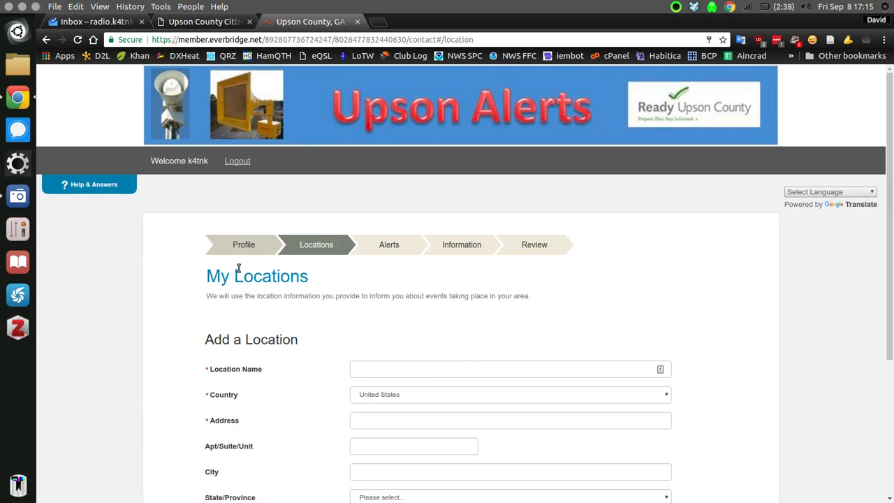
pyautogui.scroll(-2, 238, 267)
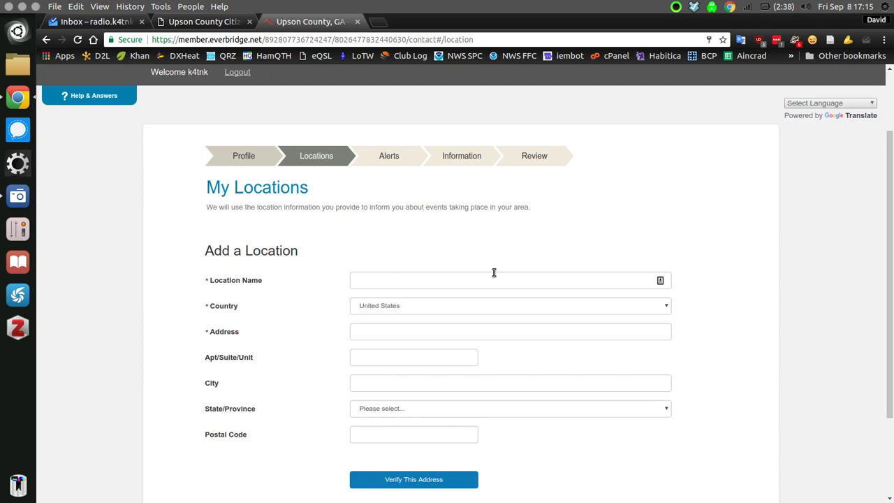
pyautogui.click(466, 275)
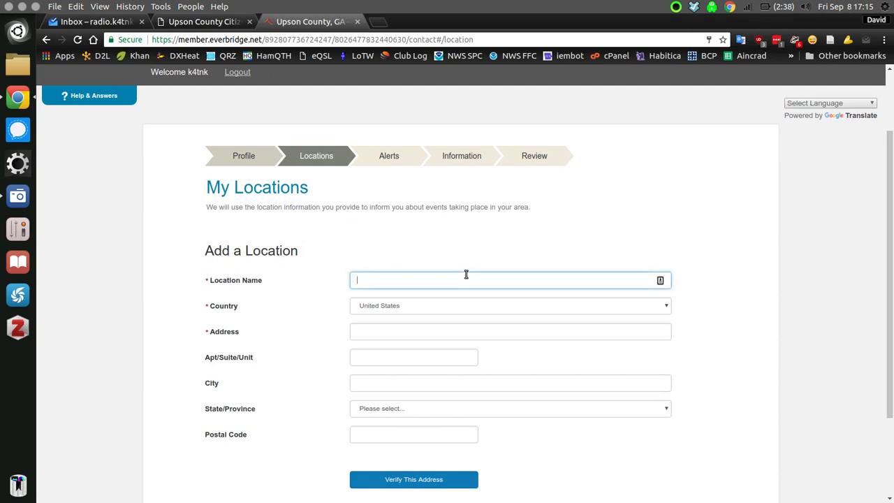
pyautogui.write('EMA Headquarters')
pyautogui.click(328, 263)
pyautogui.scroll(-3, 328, 263)
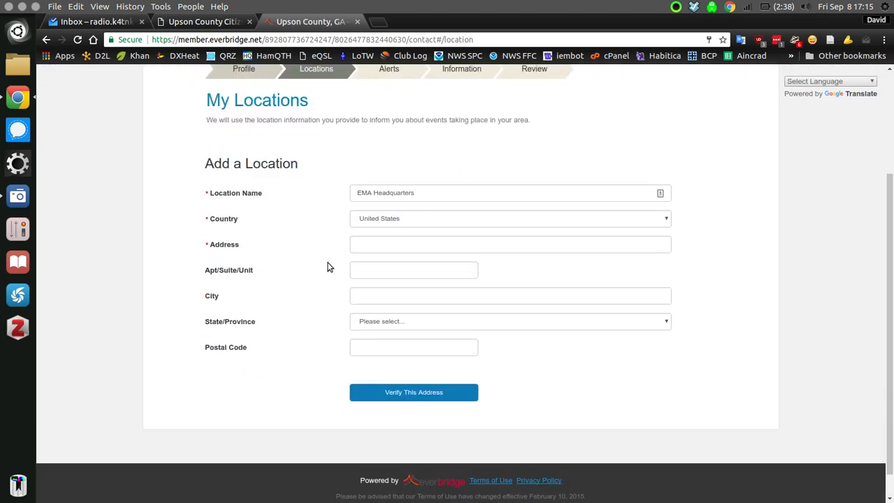
# Enter the location's street address, city Thomaston, state Georgia and postal code
pyautogui.click(430, 244)
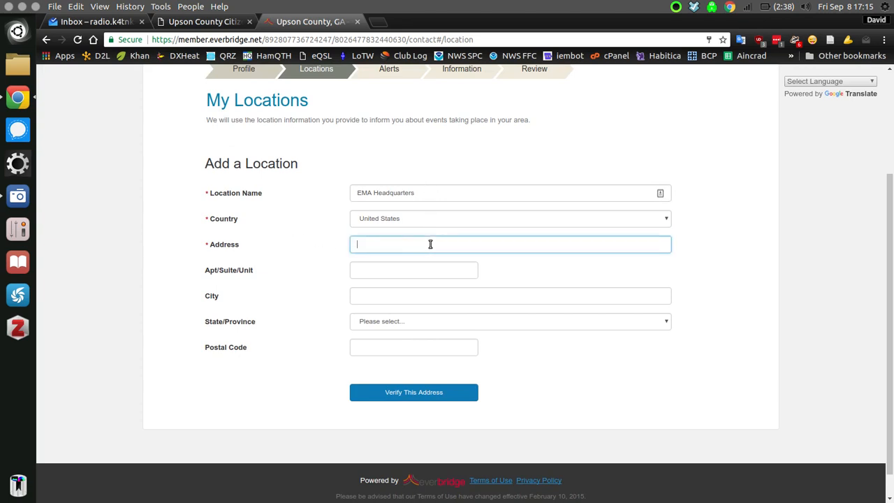
pyautogui.write('806 W Gordon Street')
pyautogui.click(392, 295)
pyautogui.write('Thomaston')
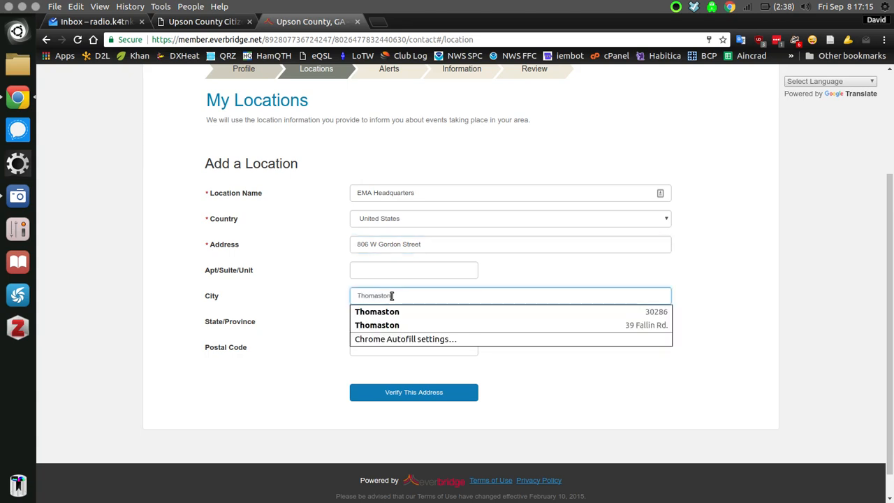
pyautogui.press('Tab')
pyautogui.press('g')
pyautogui.press('Tab')
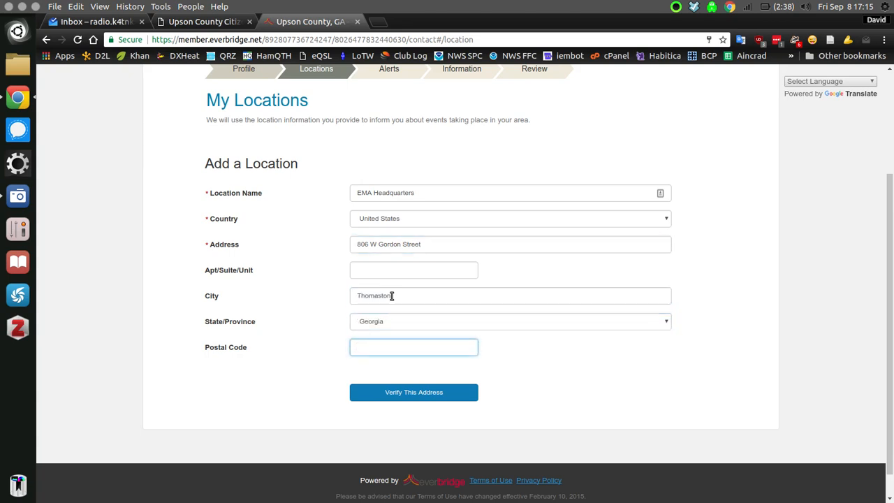
pyautogui.write('30286')
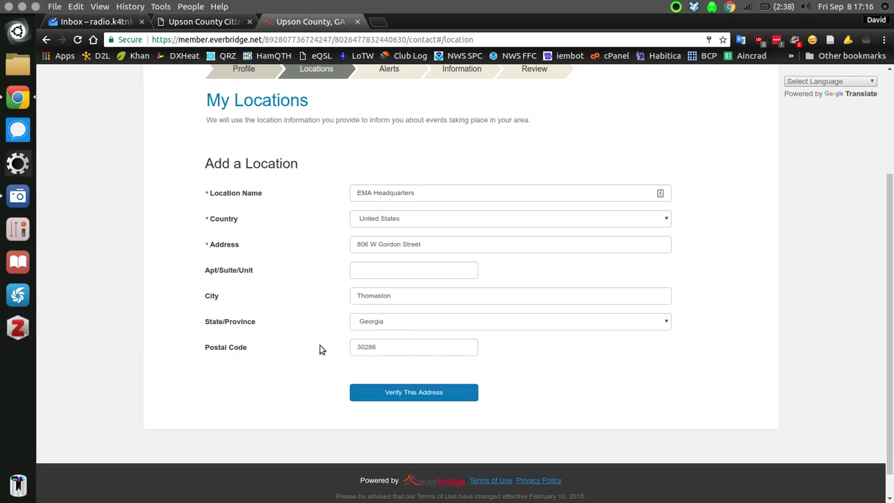
# Verify the address, accept map match A, and save it as EMA Headquarters
pyautogui.click(416, 393)
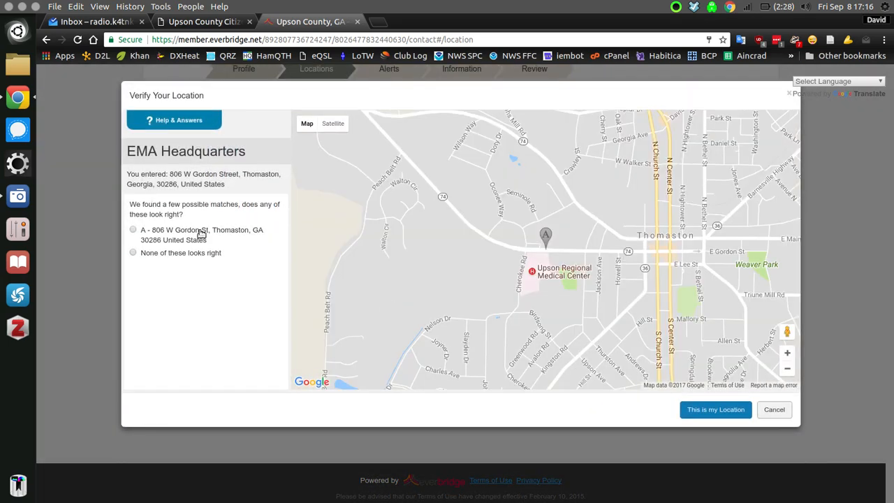
pyautogui.click(134, 230)
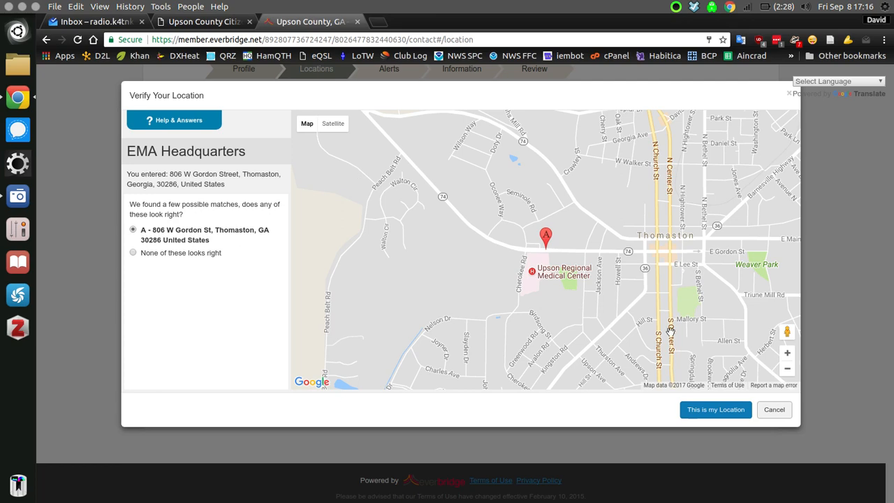
pyautogui.click(716, 406)
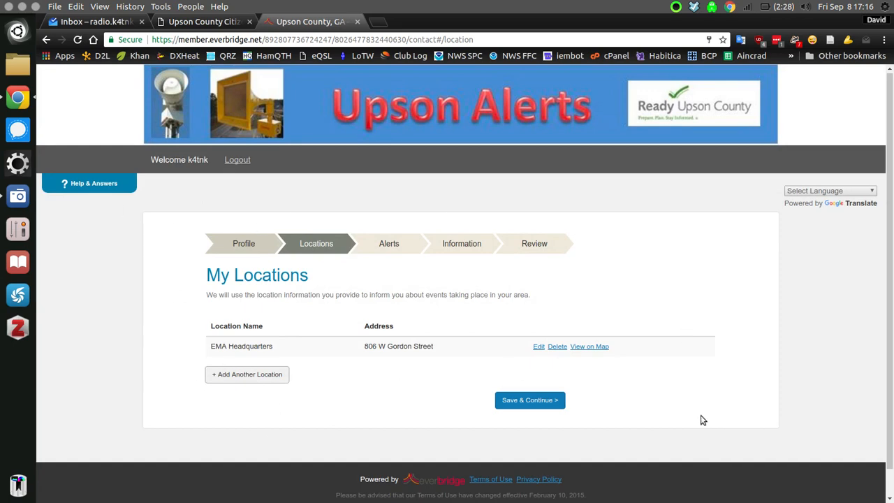
# Continue to My Alert Subscriptions, then expand, review and collapse the seven Important Community Alerts categories
pyautogui.click(498, 401)
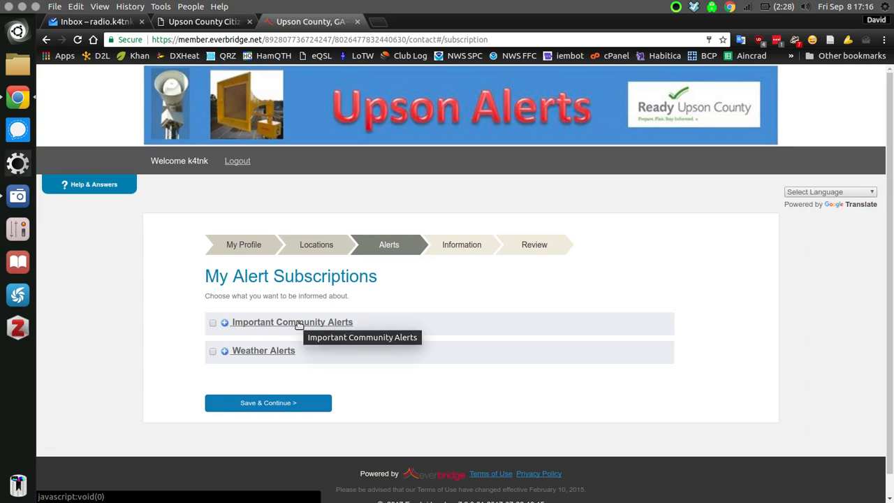
pyautogui.click(223, 324)
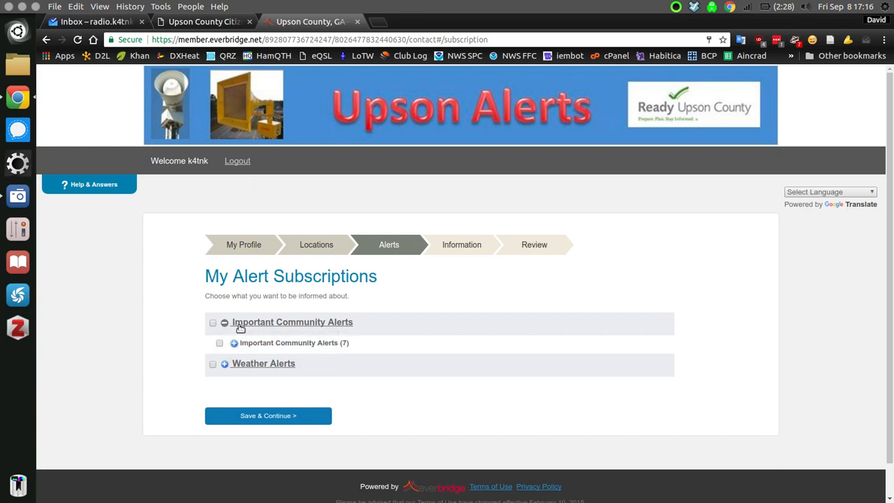
pyautogui.click(234, 343)
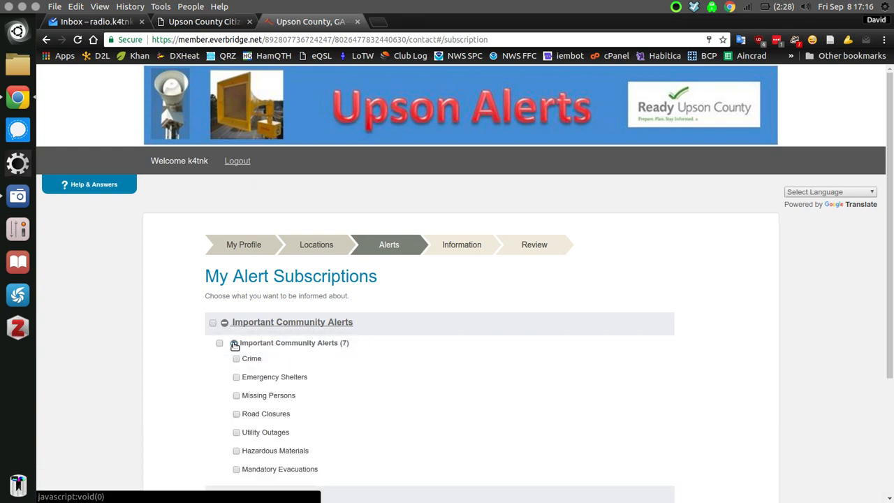
pyautogui.scroll(-1, 332, 346)
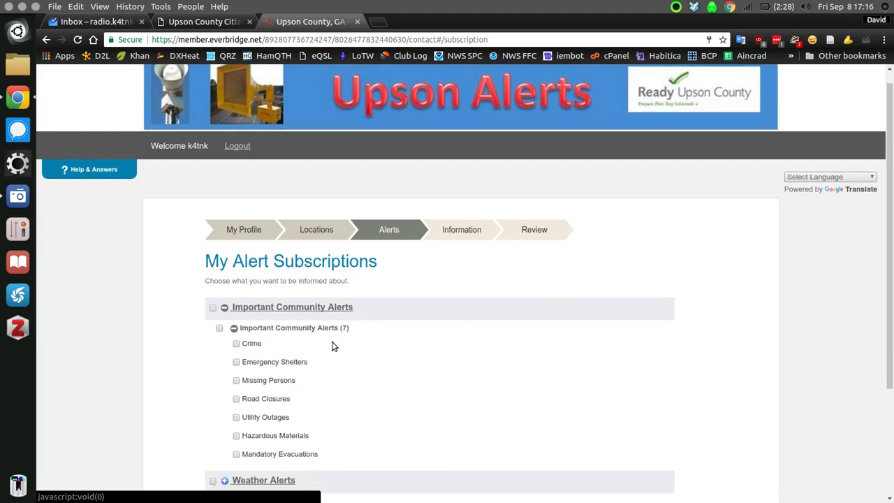
pyautogui.scroll(-2, 332, 346)
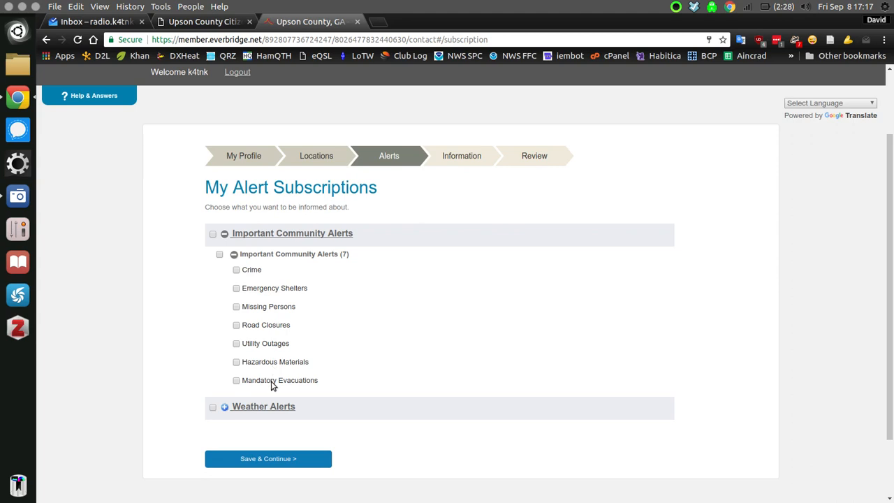
pyautogui.click(235, 256)
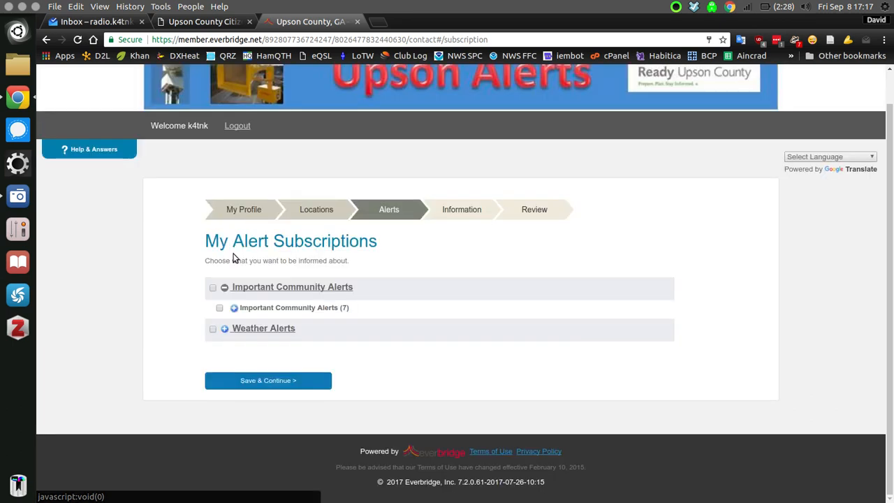
# Expand Weather Alerts, glance at Flood (1), and open Severe (4) for Severe Thunderstorm and Tornado Warnings
pyautogui.click(224, 329)
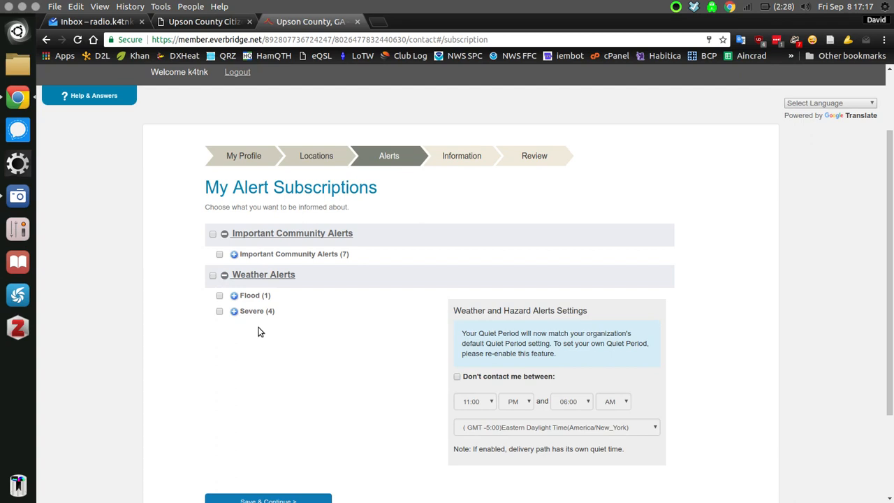
pyautogui.click(234, 295)
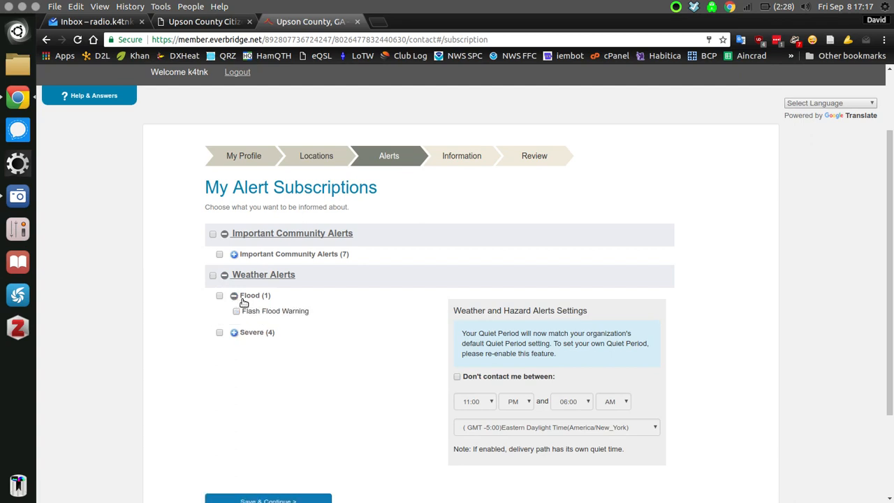
pyautogui.click(234, 295)
pyautogui.click(234, 311)
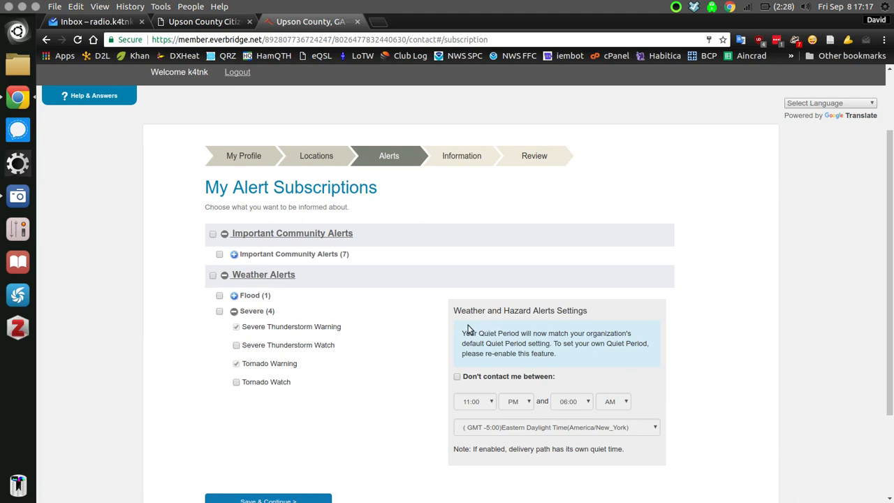
pyautogui.scroll(-2, 427, 324)
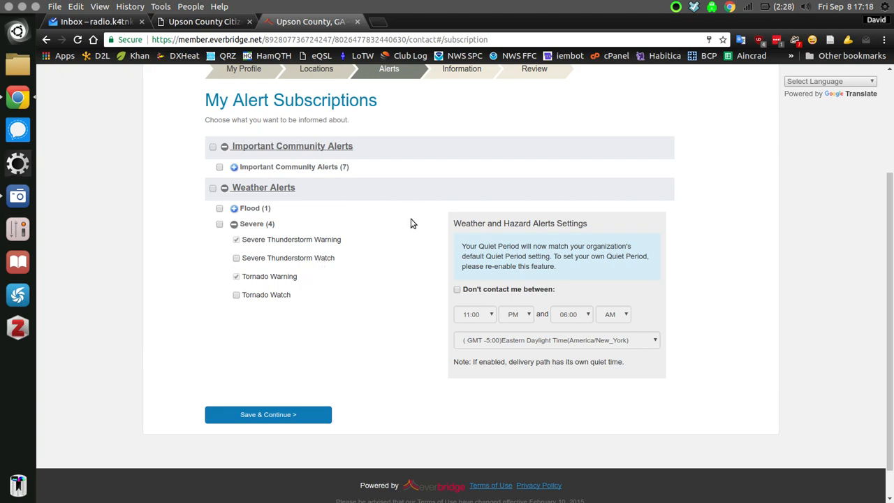
# Leave 'Don't contact me between' unticked, confirm Do Not Disturb off, and save the subscriptions
pyautogui.click(457, 291)
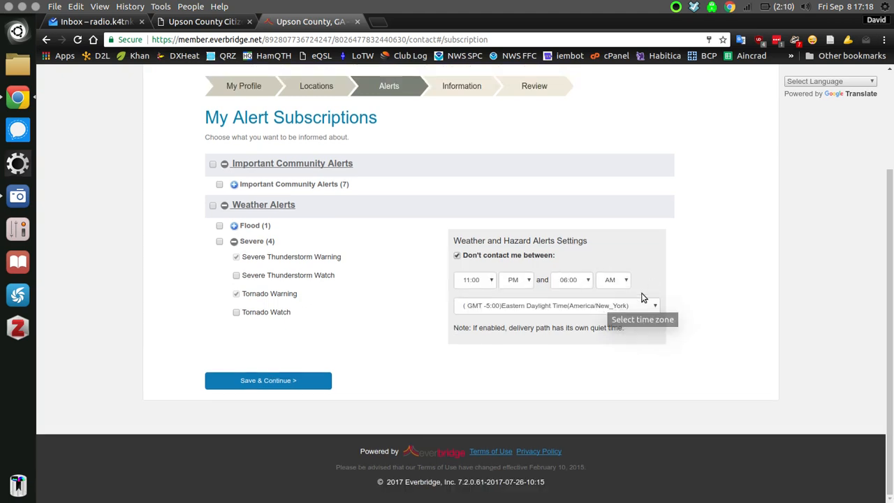
pyautogui.click(457, 256)
pyautogui.click(457, 256)
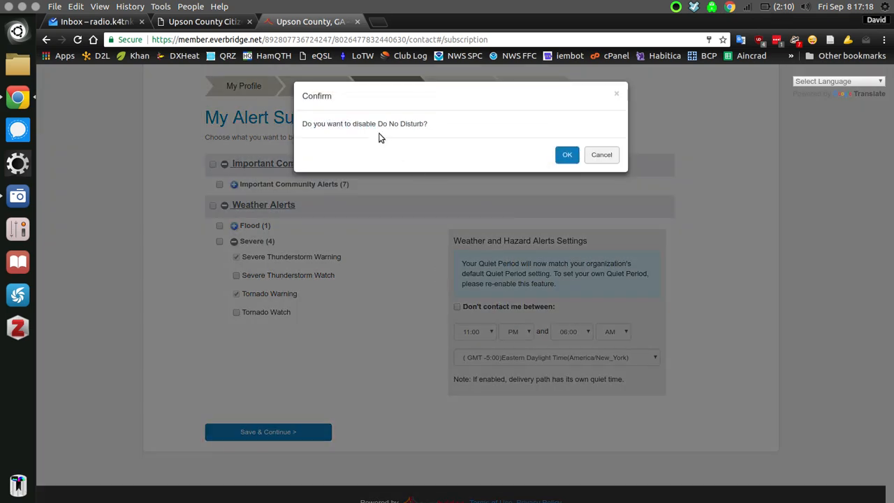
pyautogui.click(566, 154)
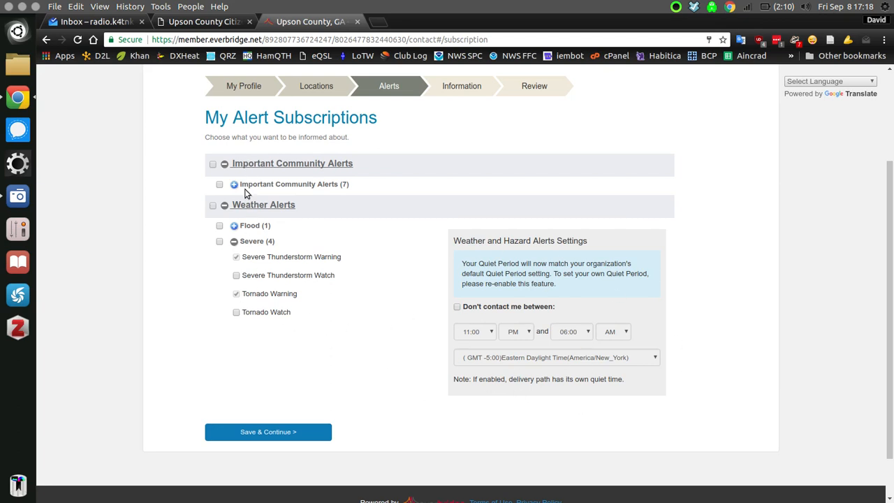
pyautogui.click(284, 428)
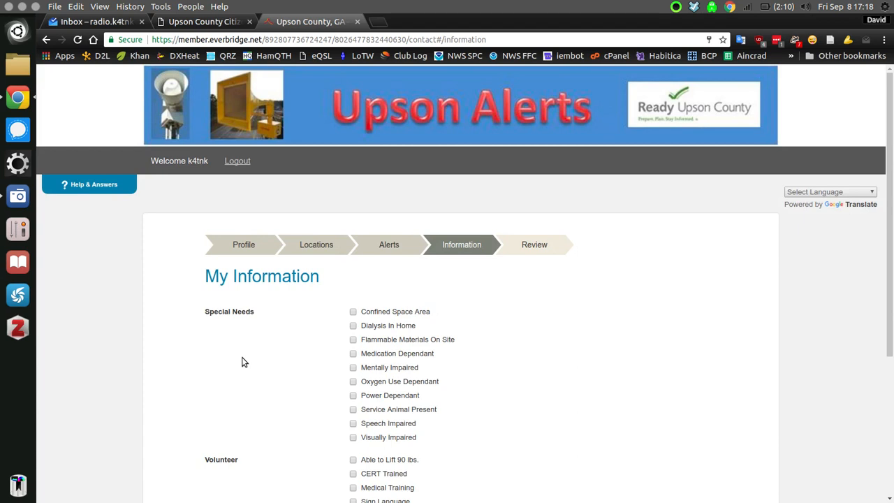
# Scroll through My Information, leaving every Special Needs and Volunteer option unchecked
pyautogui.scroll(-2, 261, 347)
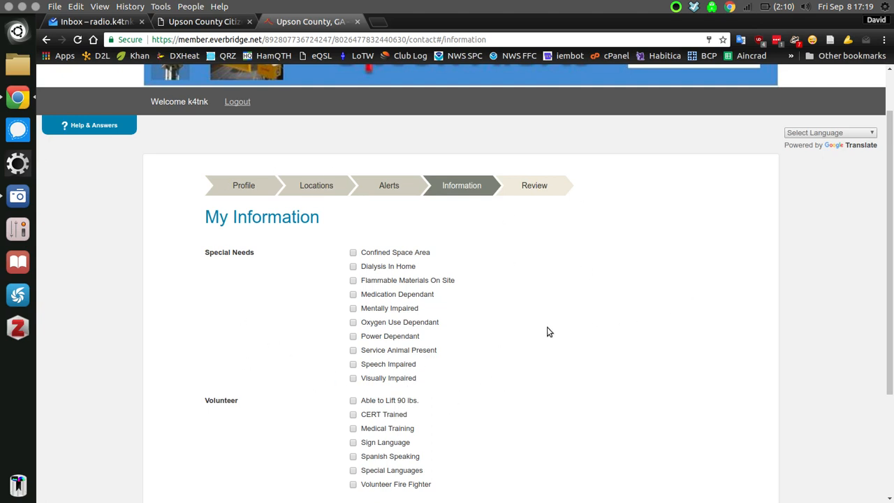
pyautogui.scroll(-5, 539, 324)
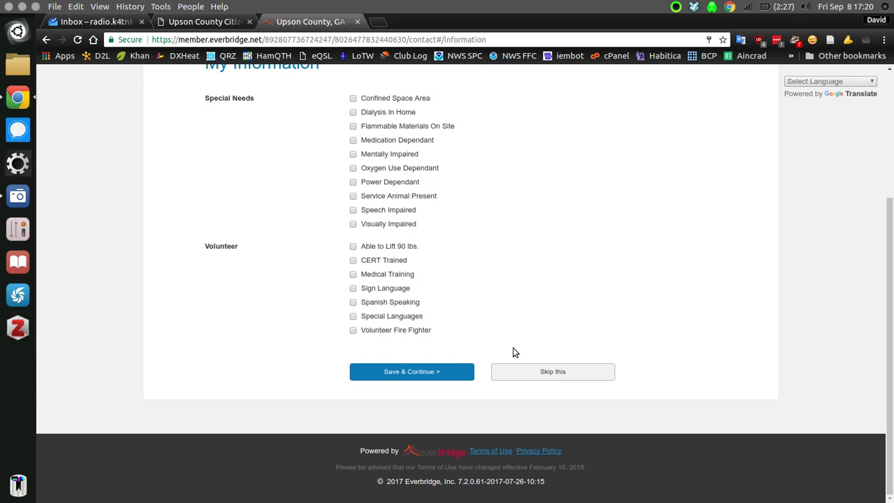
pyautogui.click(452, 375)
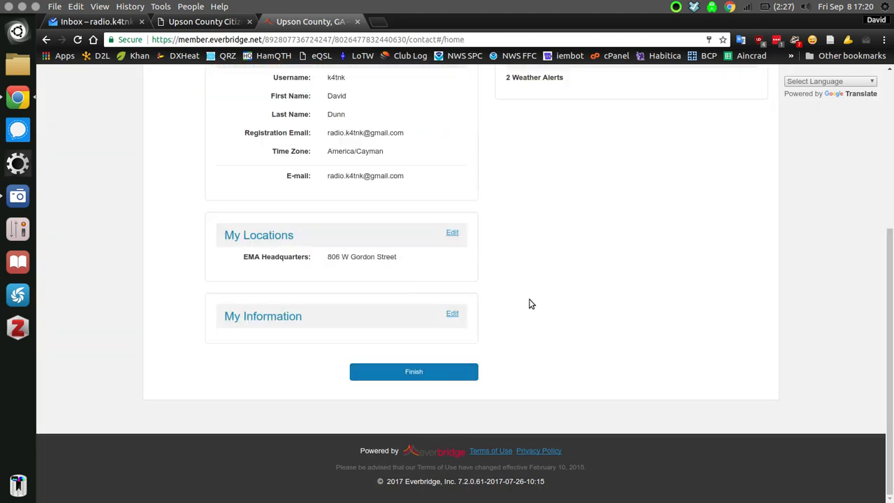
pyautogui.scroll(3, 529, 304)
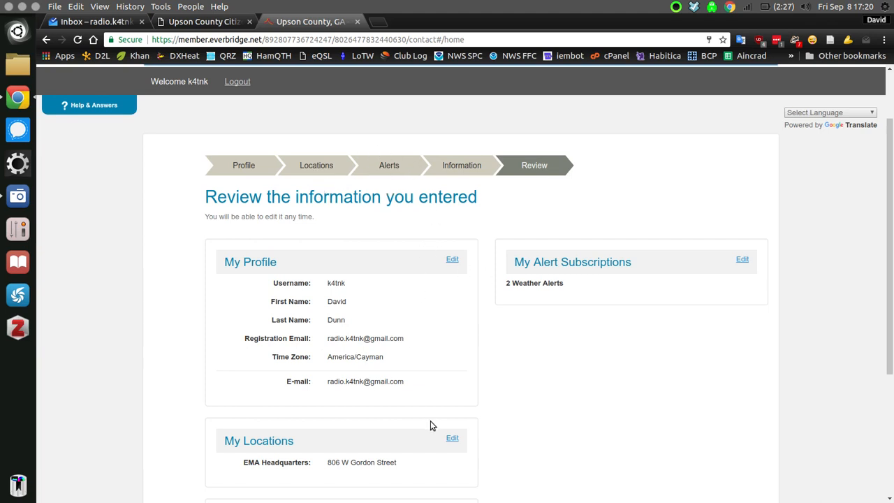
pyautogui.scroll(-3, 437, 396)
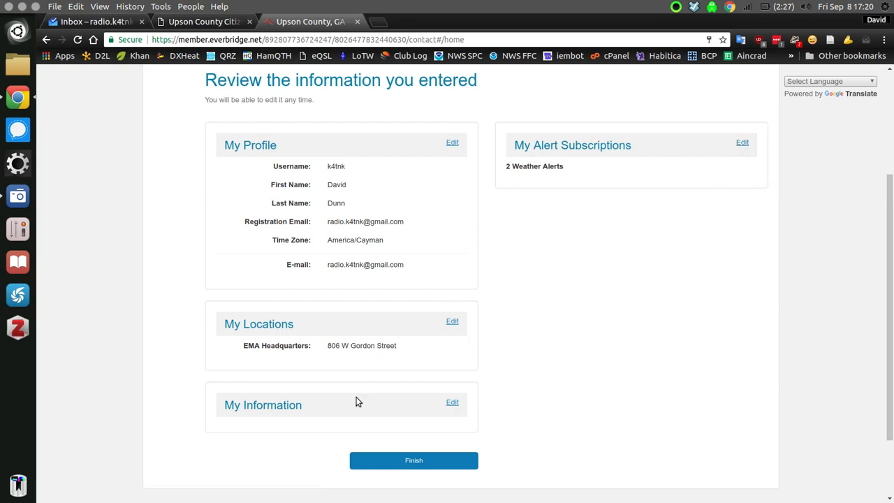
pyautogui.scroll(4, 663, 300)
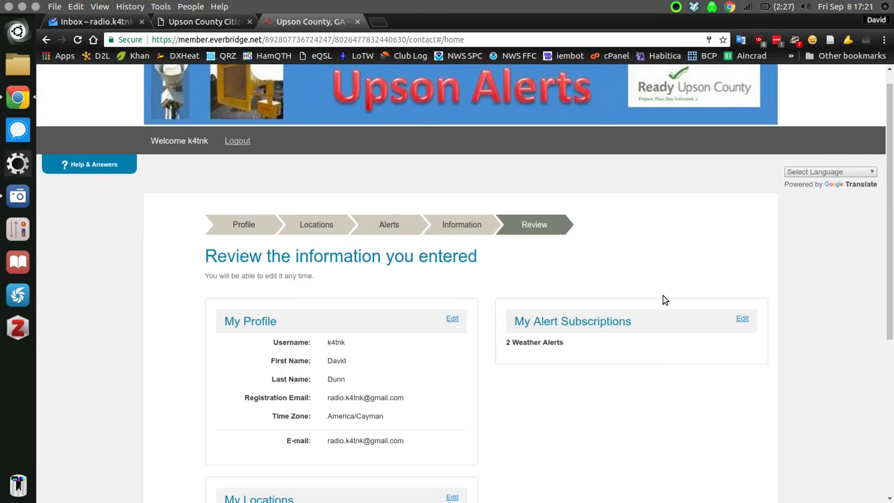
pyautogui.scroll(-5, 663, 299)
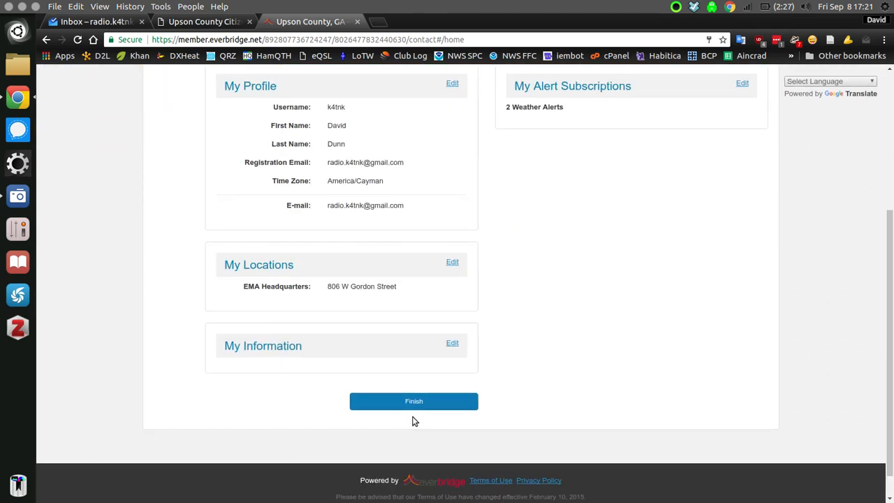
# Finish the registration and check the success summary listing 2 Weather Alerts and EMA Headquarters
pyautogui.click(416, 409)
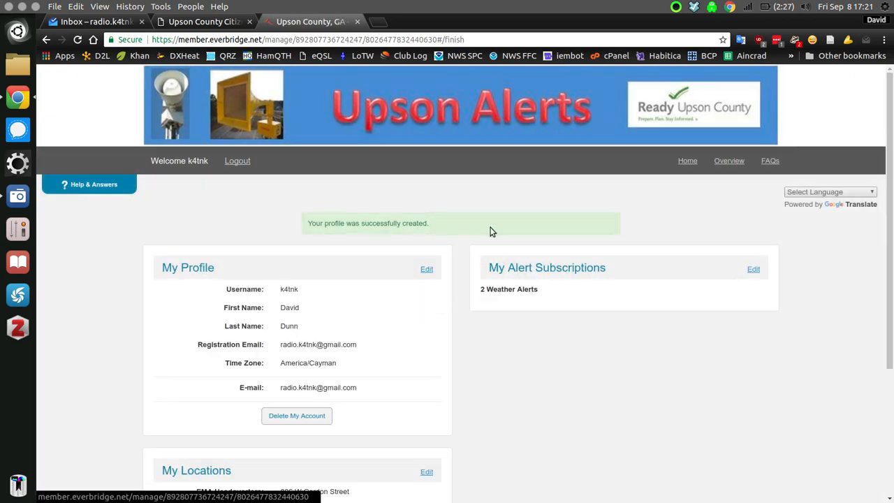
pyautogui.scroll(-5, 475, 393)
pyautogui.scroll(5, 475, 393)
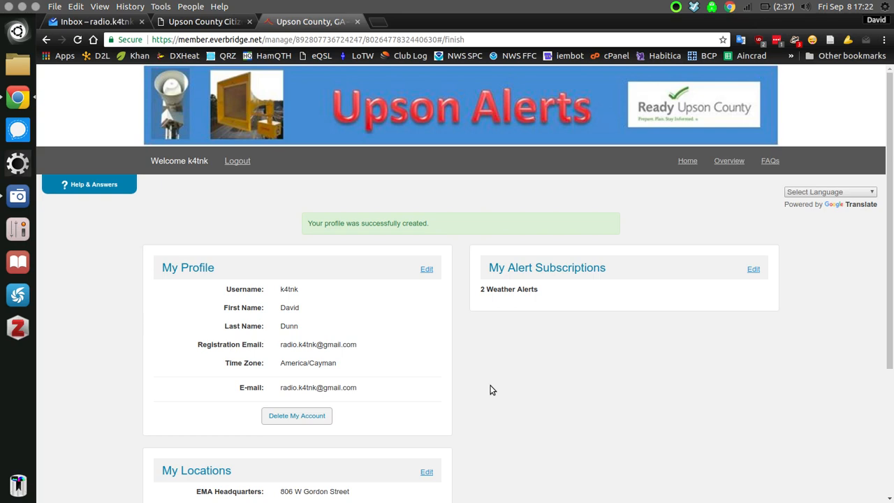
# On the Upson County site, go to Departments and open the Emergency Management page
pyautogui.click(220, 23)
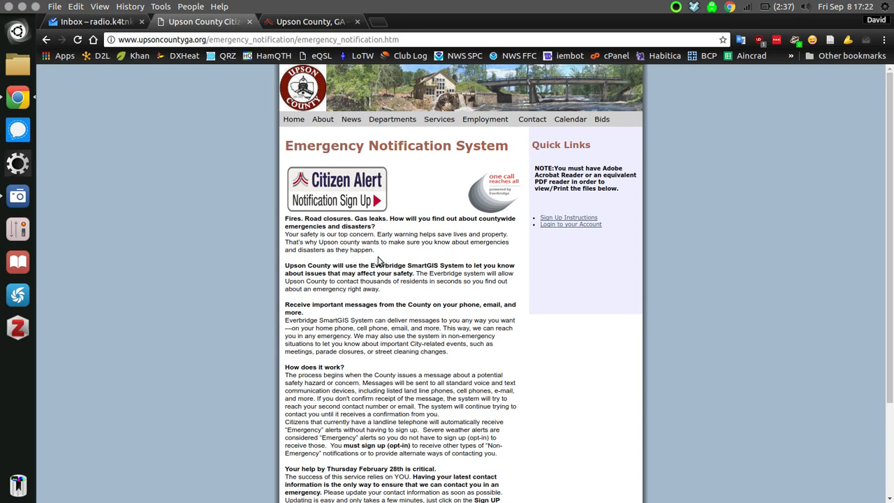
pyautogui.scroll(-3, 358, 300)
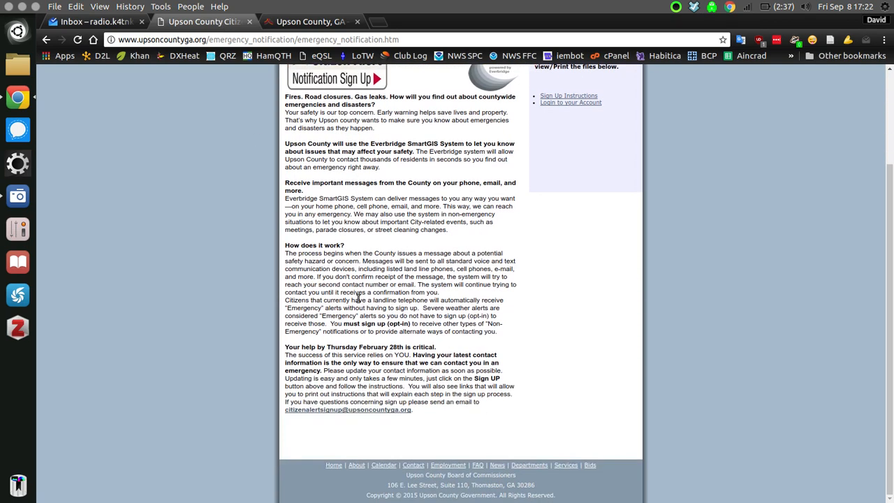
pyautogui.scroll(3, 358, 300)
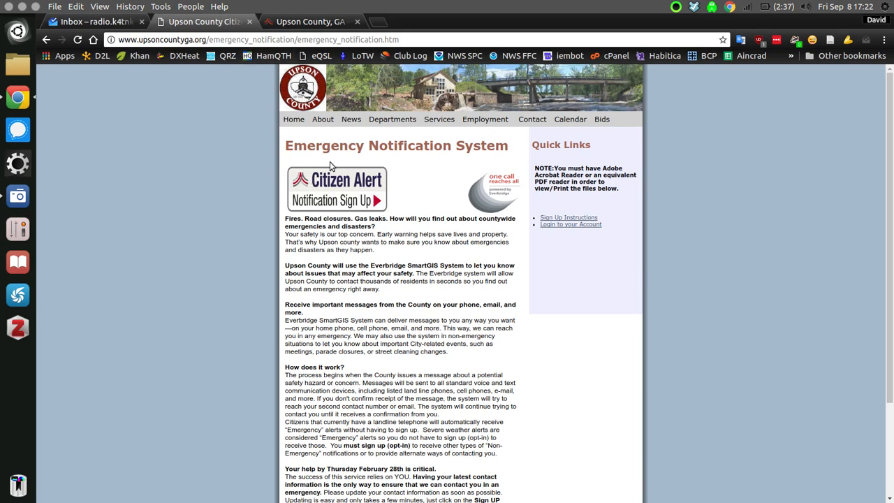
pyautogui.click(375, 123)
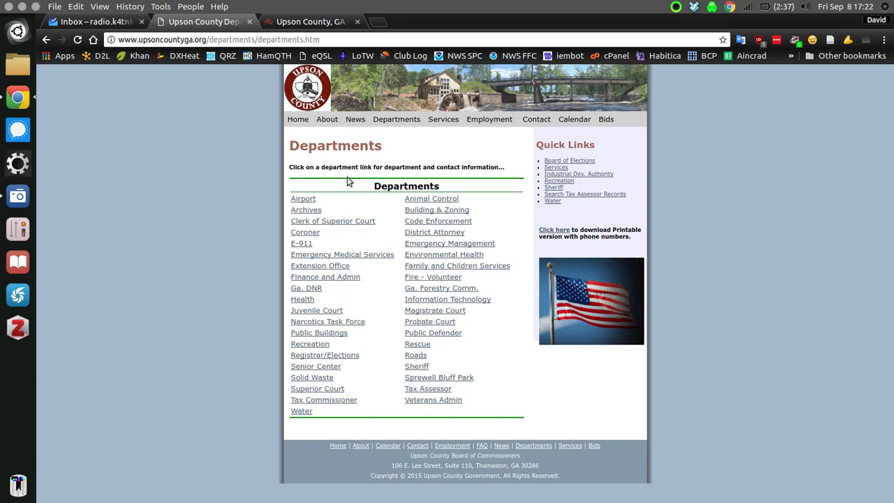
pyautogui.click(418, 247)
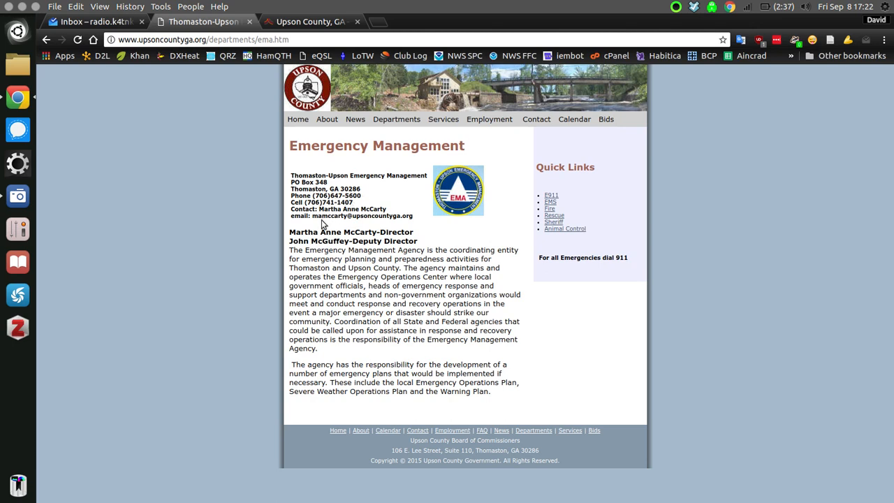
pyautogui.moveTo(311, 217); pyautogui.dragTo(413, 218)
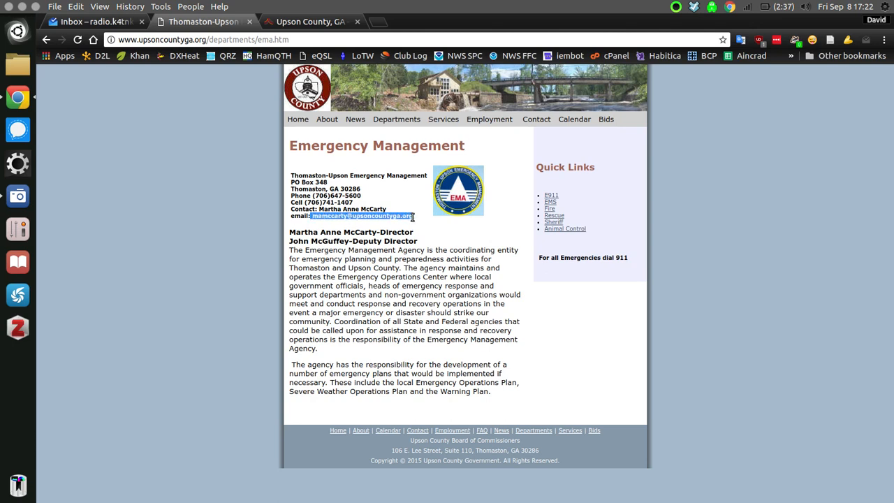
pyautogui.click(419, 249)
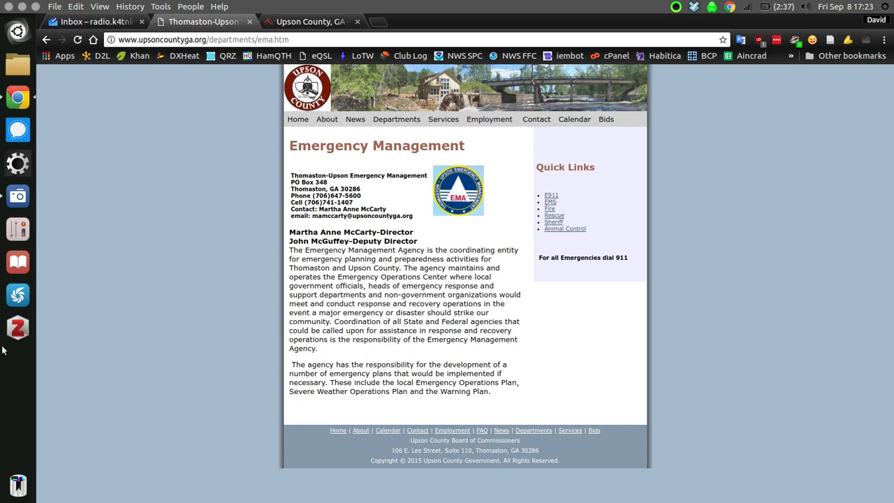
pyautogui.hotkey('alt', 'Tab')
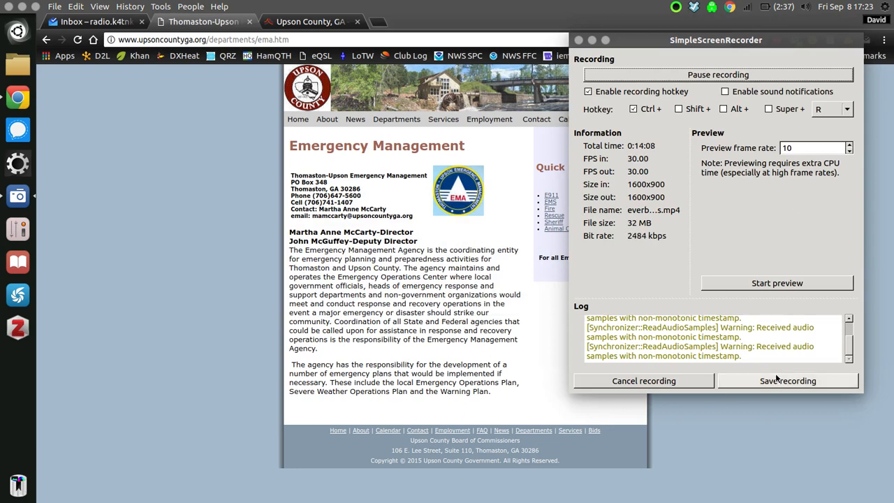